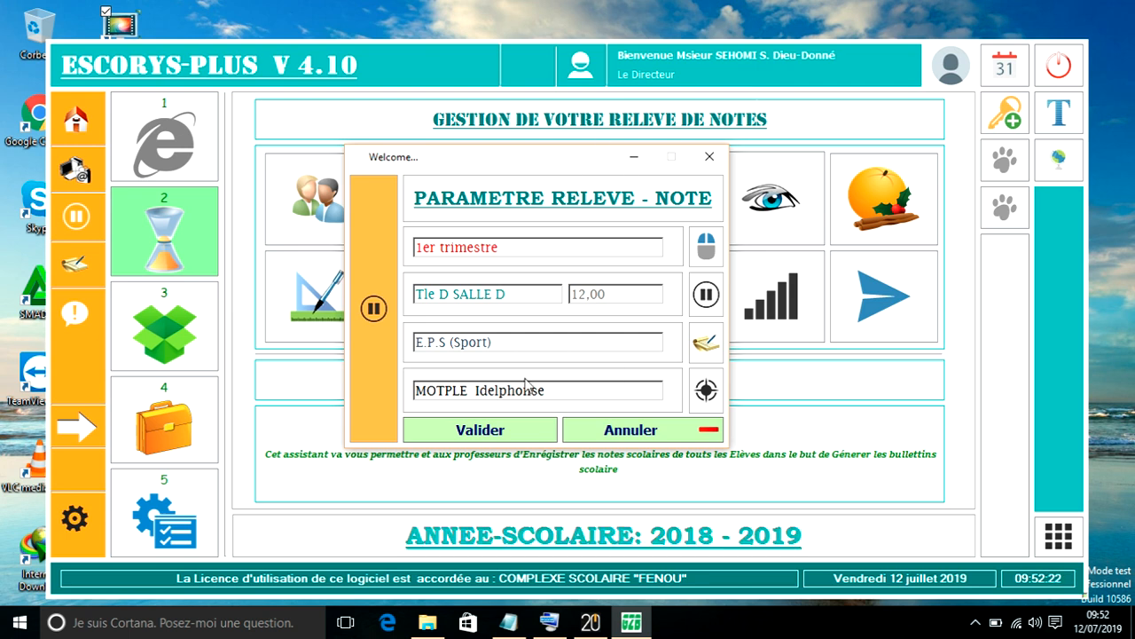
- Set the grade sheet parameters to the 1er trimestre and the class Tle D SALLE D
drag(507, 157, 413, 110)
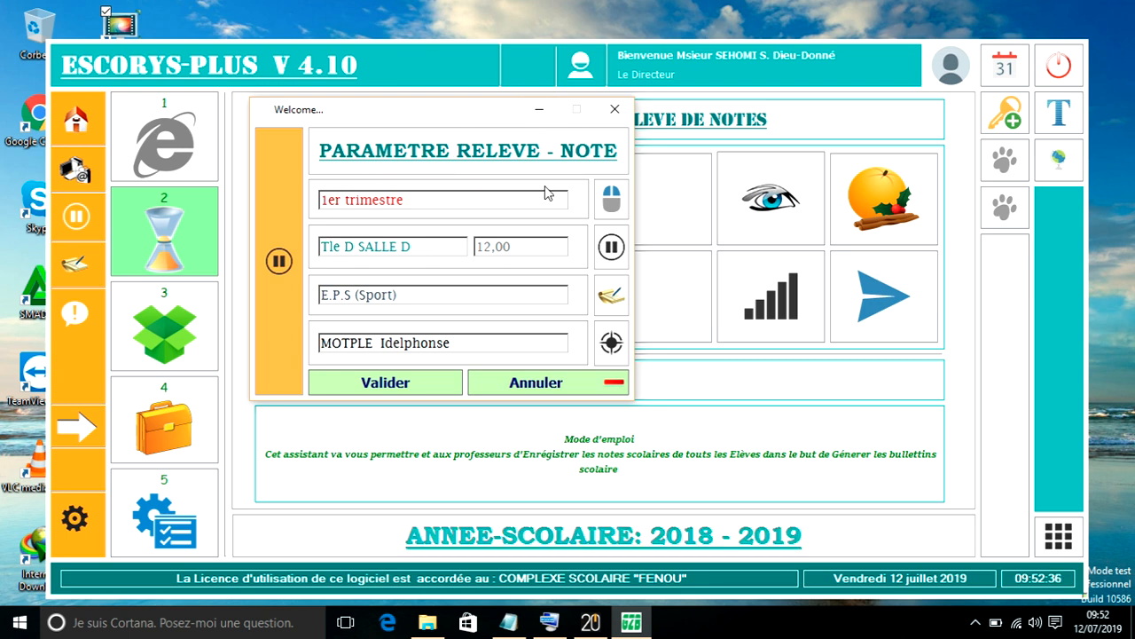
click(611, 199)
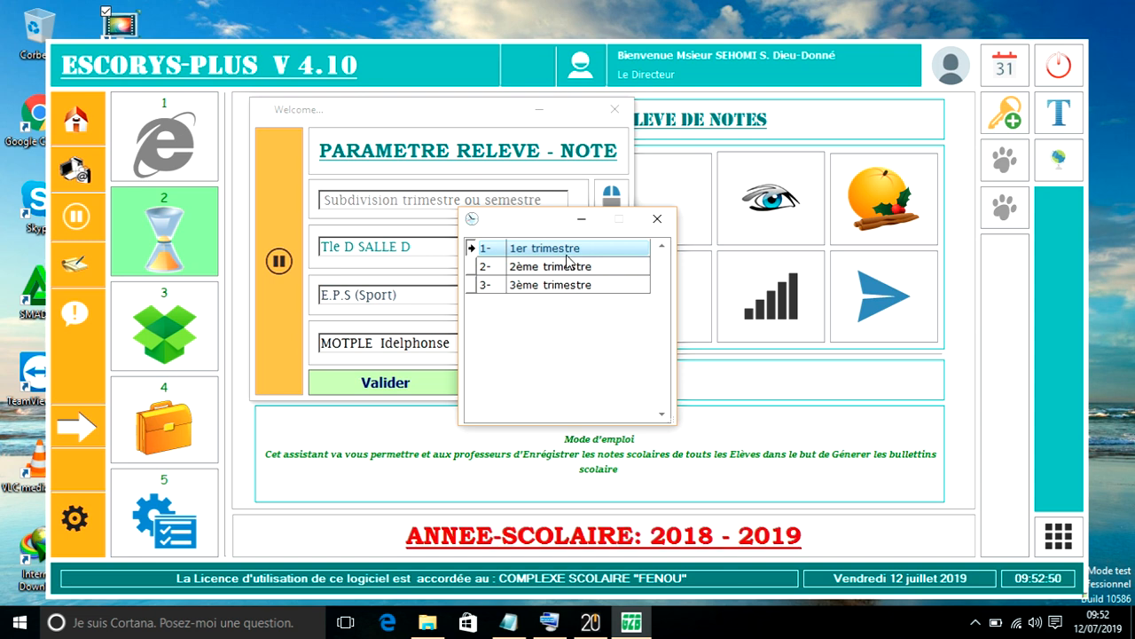
click(559, 270)
double_click(541, 248)
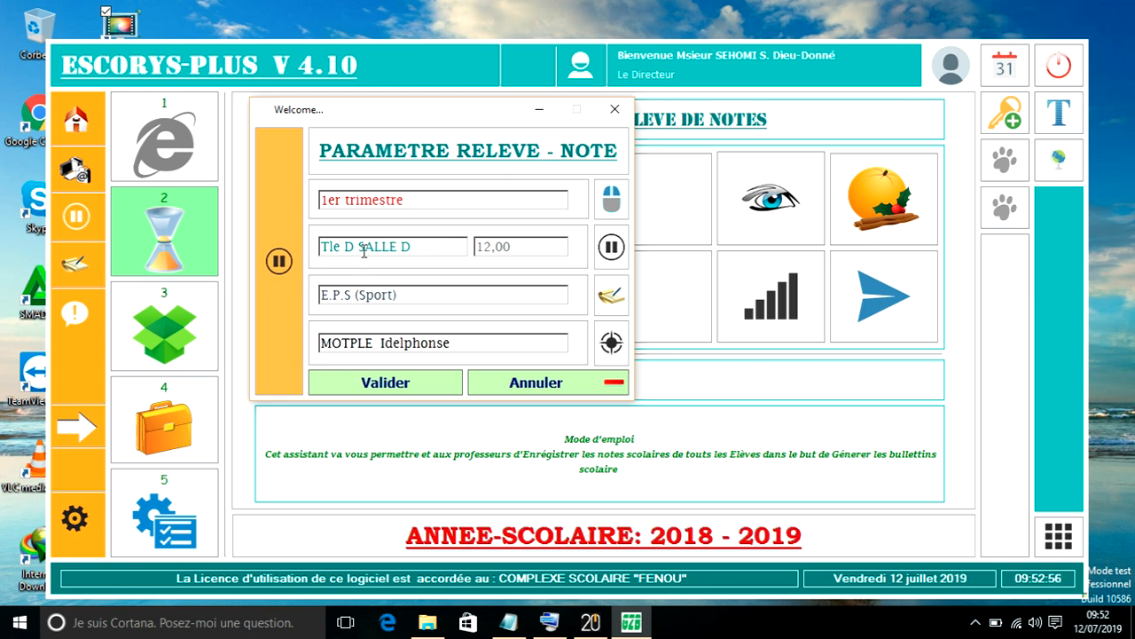
click(612, 249)
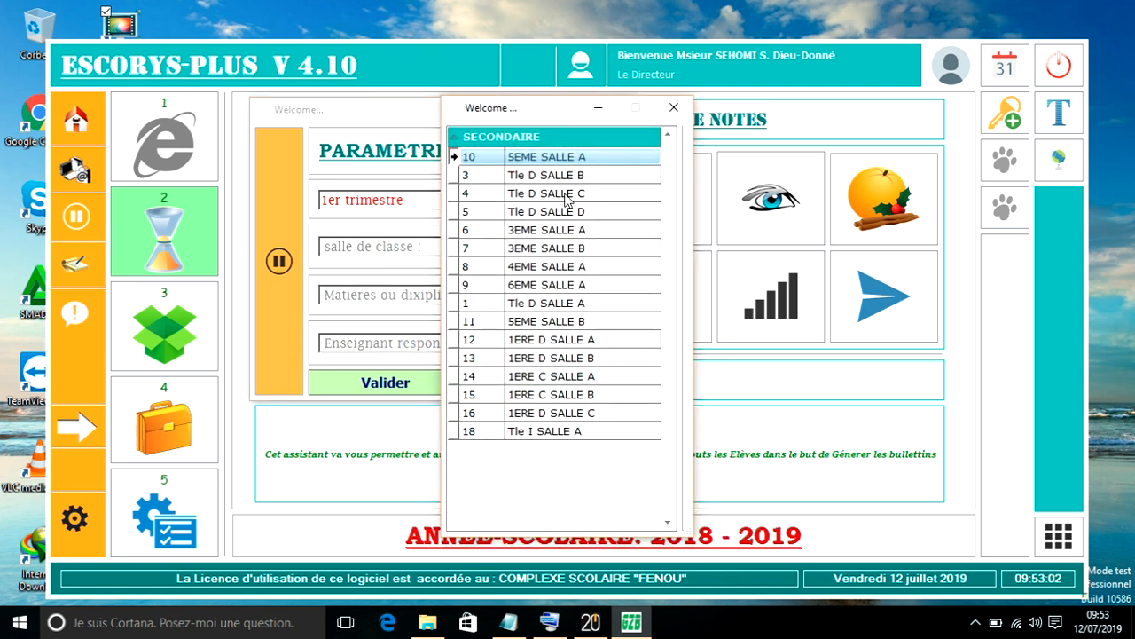
click(546, 309)
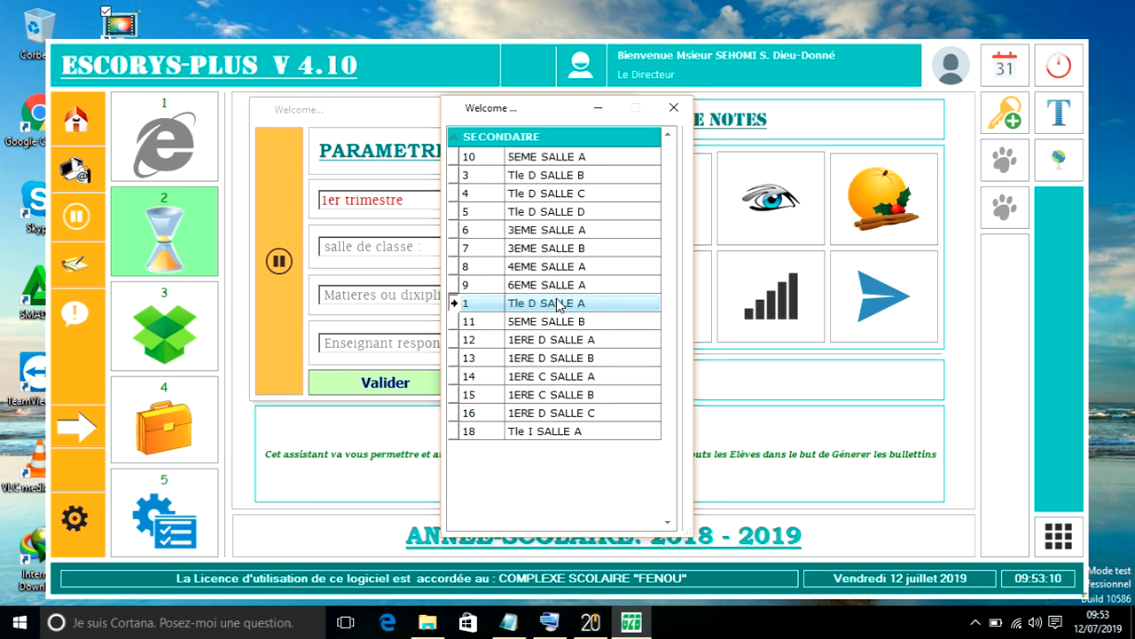
click(578, 215)
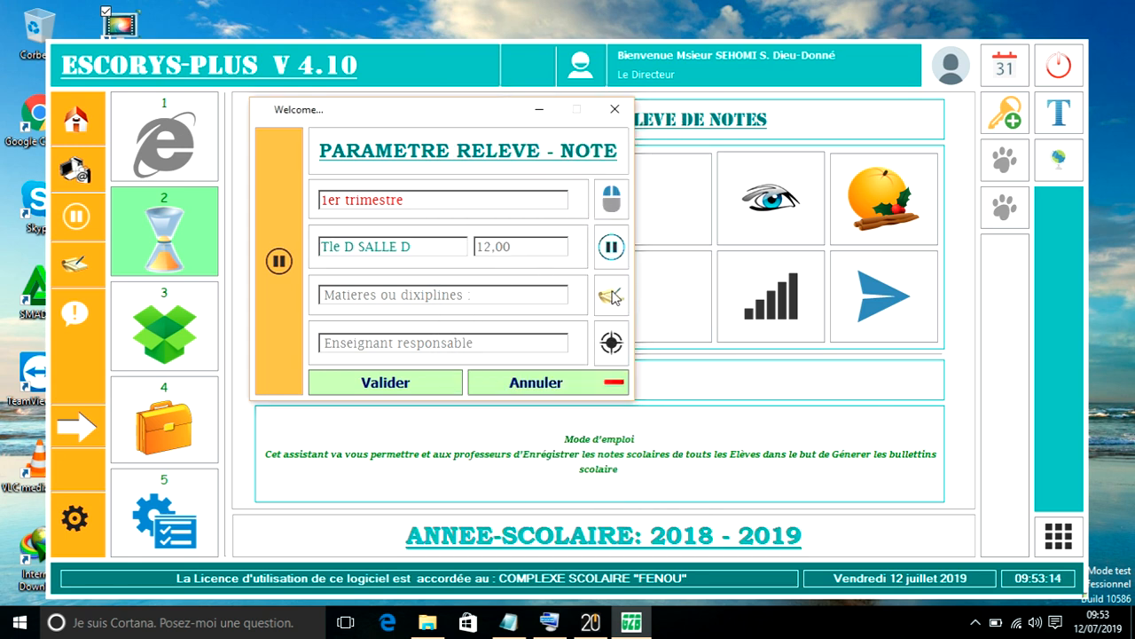
- Choose S.V.T. (Ecrite) from the scientific subjects as the grade sheet's subject
click(612, 297)
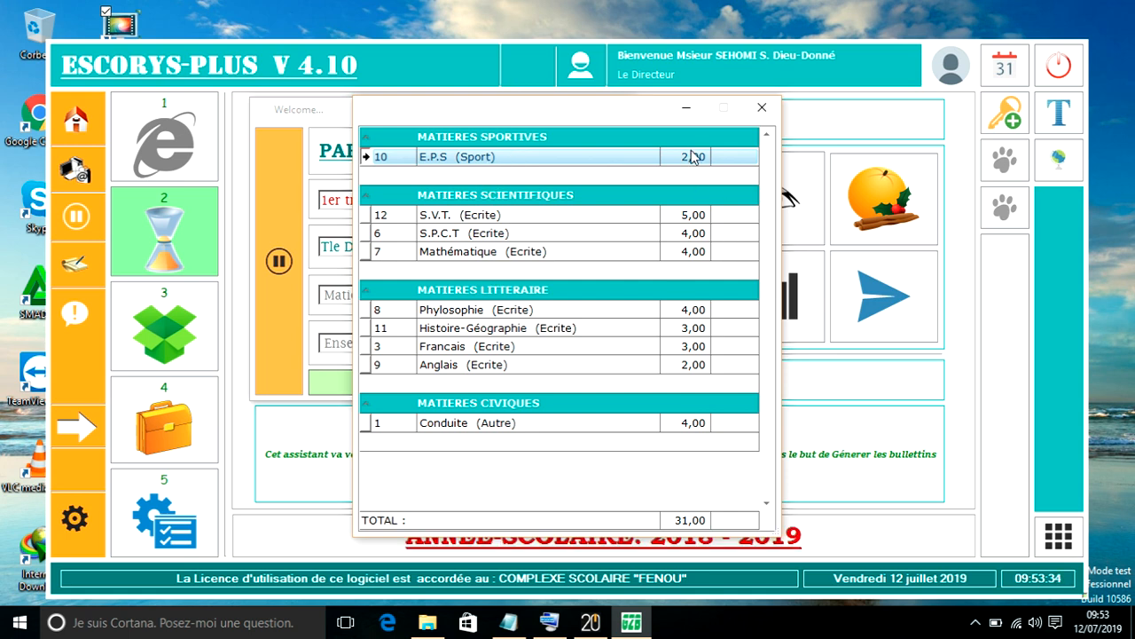
click(697, 458)
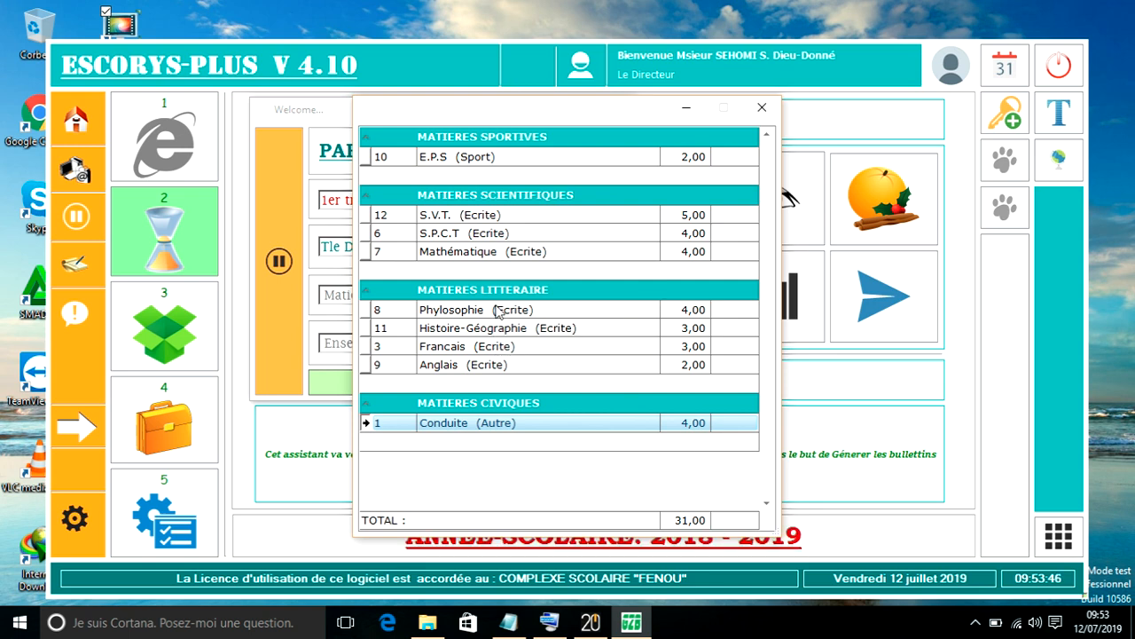
double_click(476, 217)
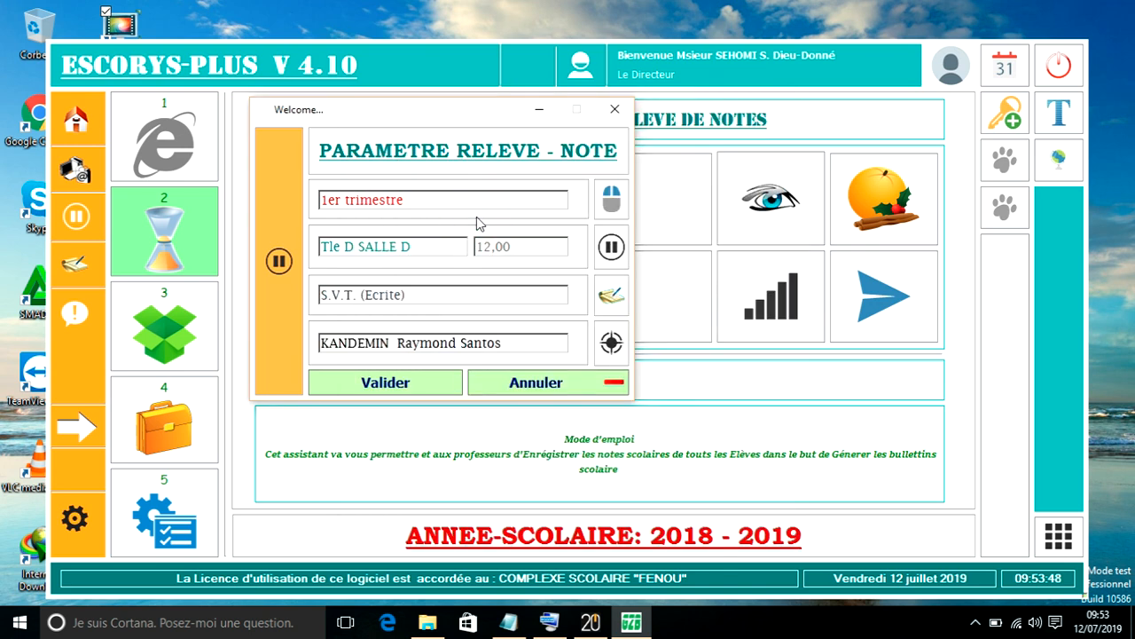
click(549, 346)
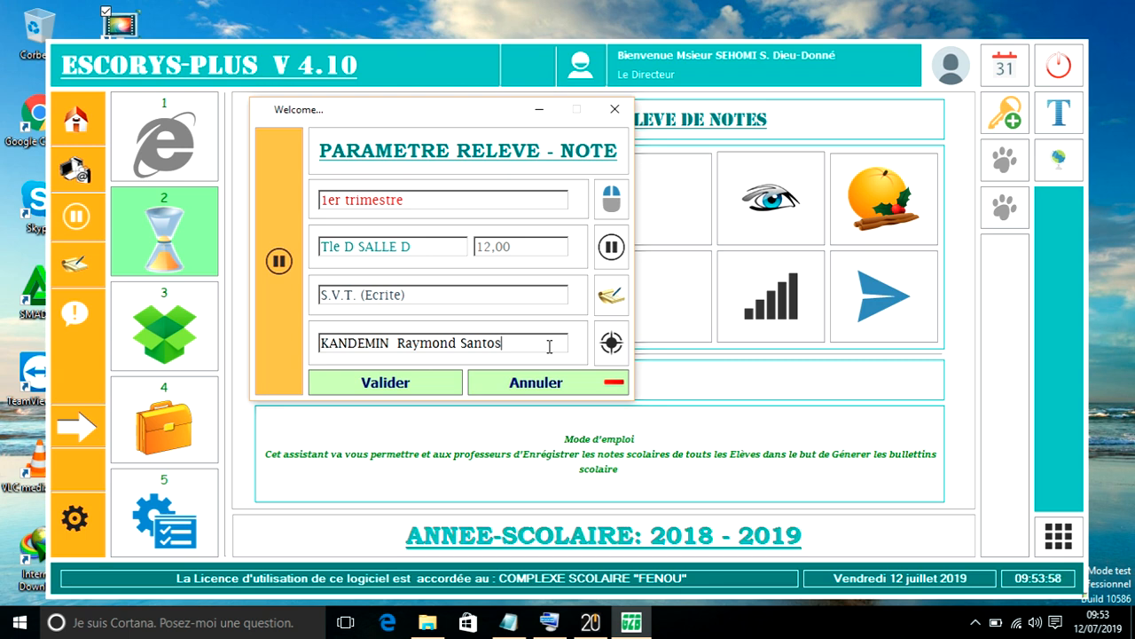
click(424, 248)
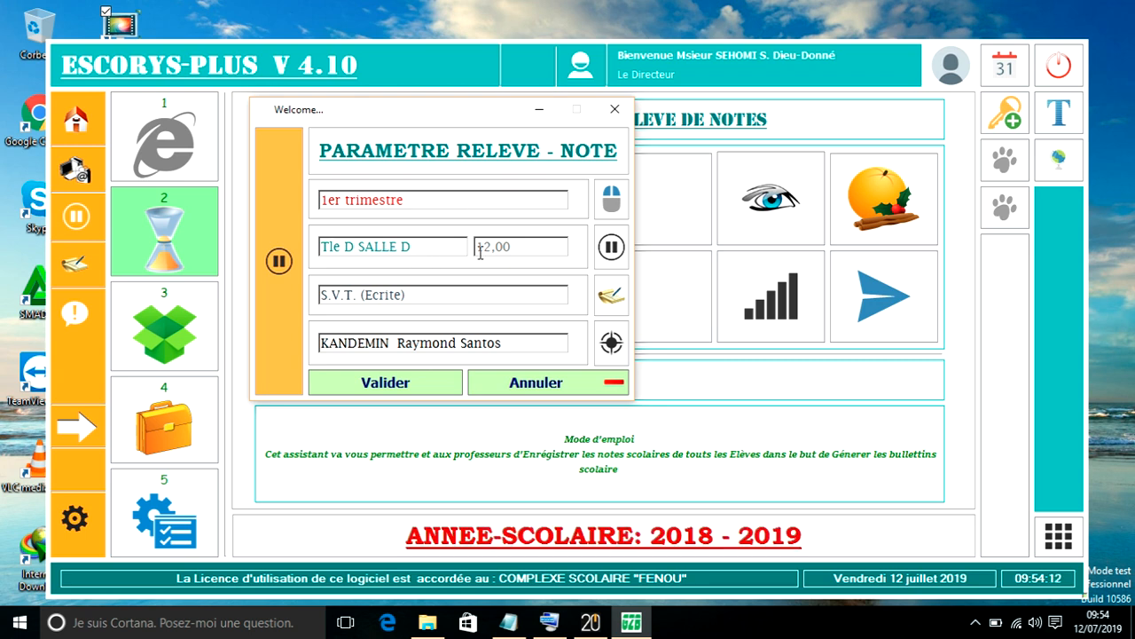
- Validate the parameters and continue through the teacher login to open the class's grade sheet
click(384, 383)
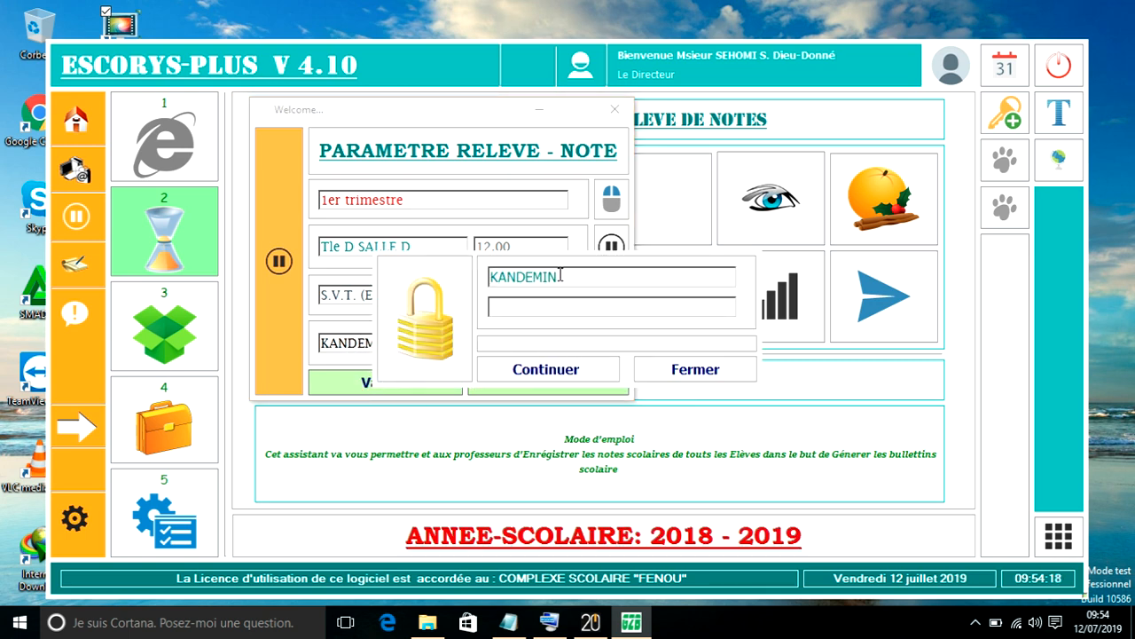
click(554, 369)
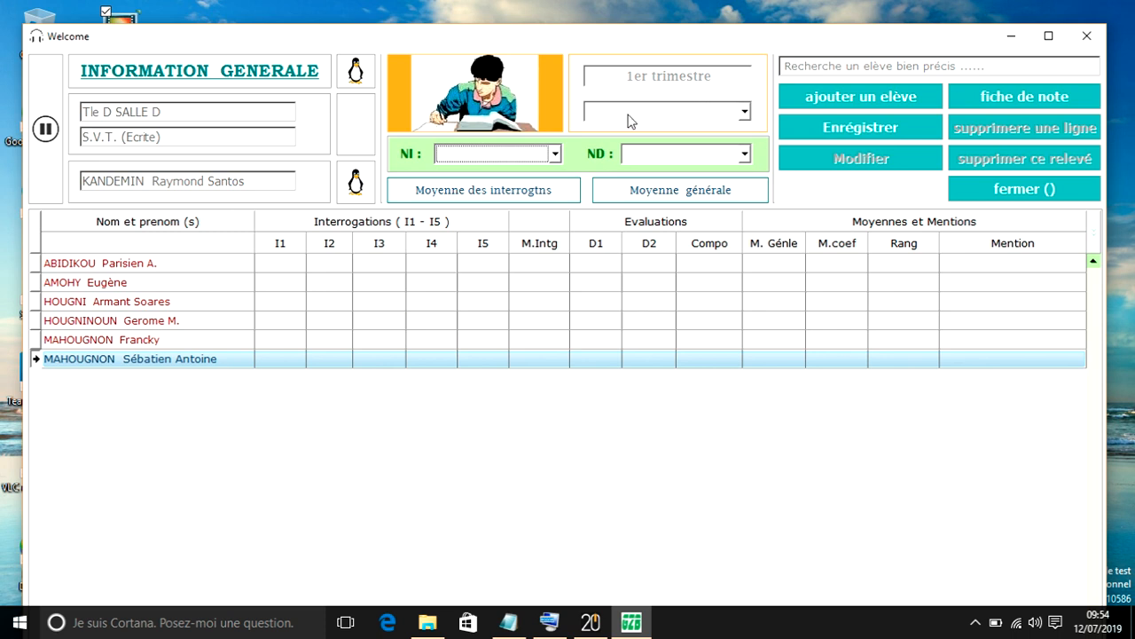
click(469, 318)
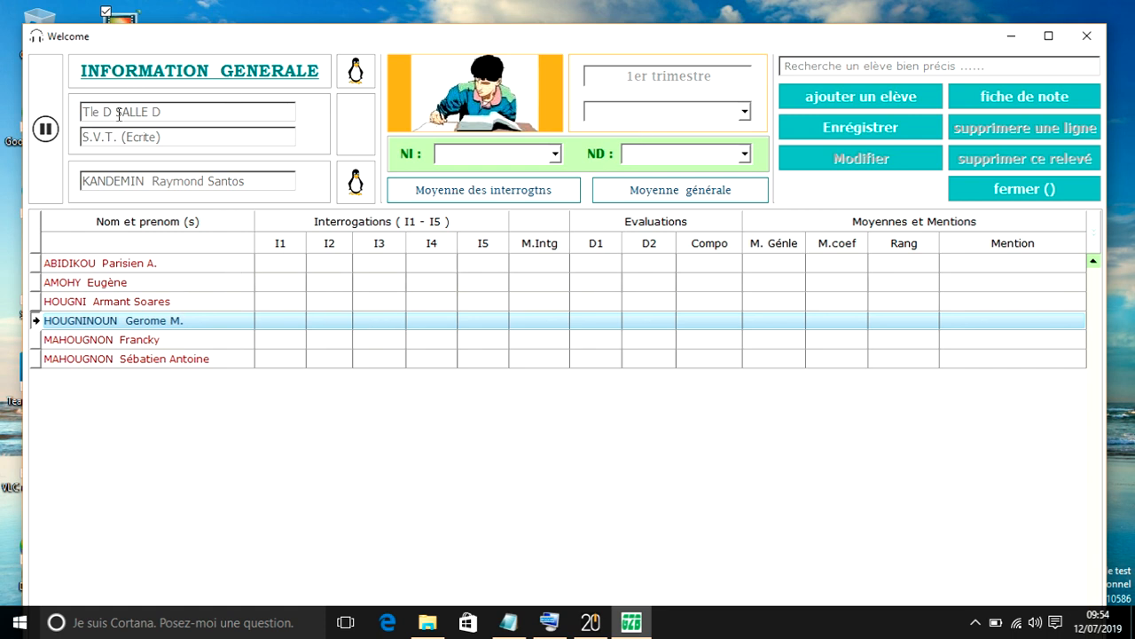
click(157, 112)
- Select Interrogation 1 and enter the six students' I1 grades in list order: 12, 14, 12, 14, 17 and 12
click(694, 115)
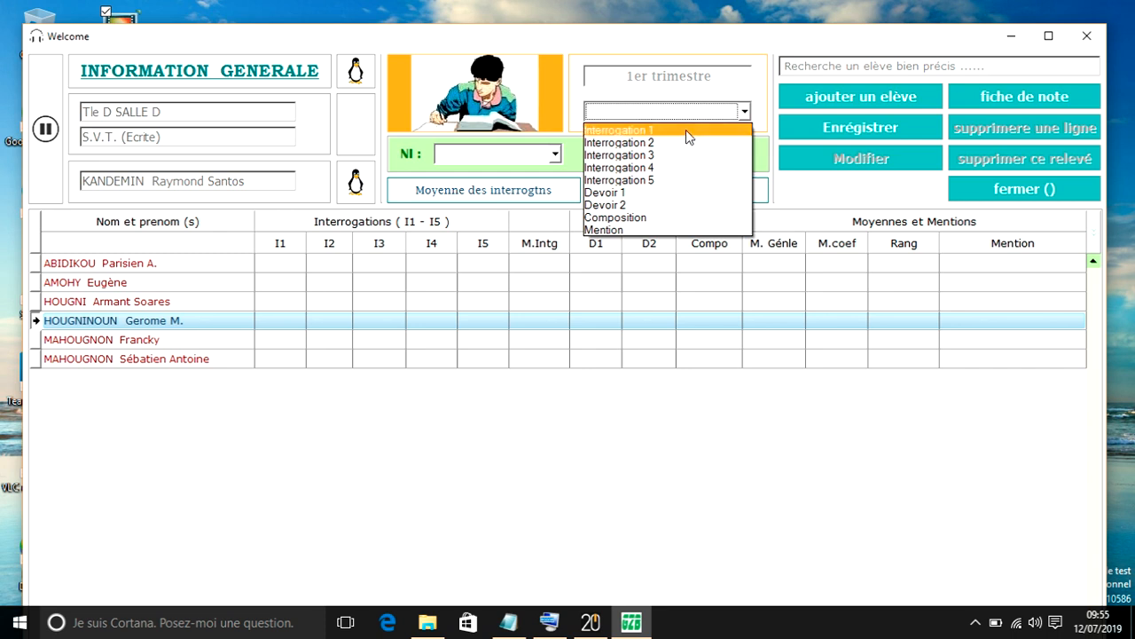
click(686, 129)
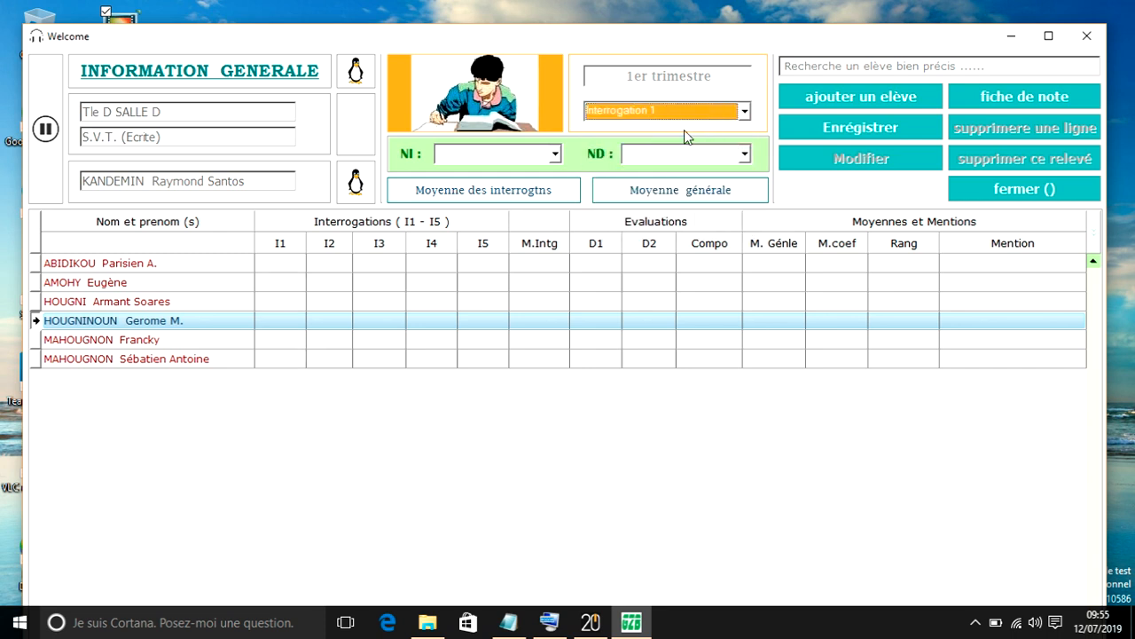
click(628, 113)
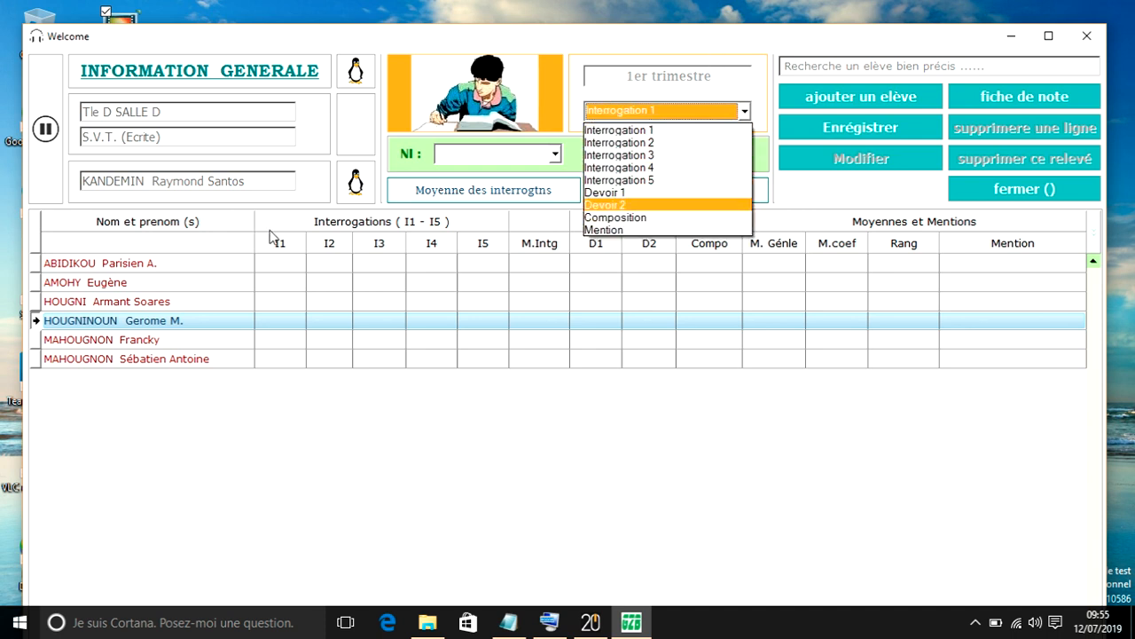
click(279, 261)
click(281, 269)
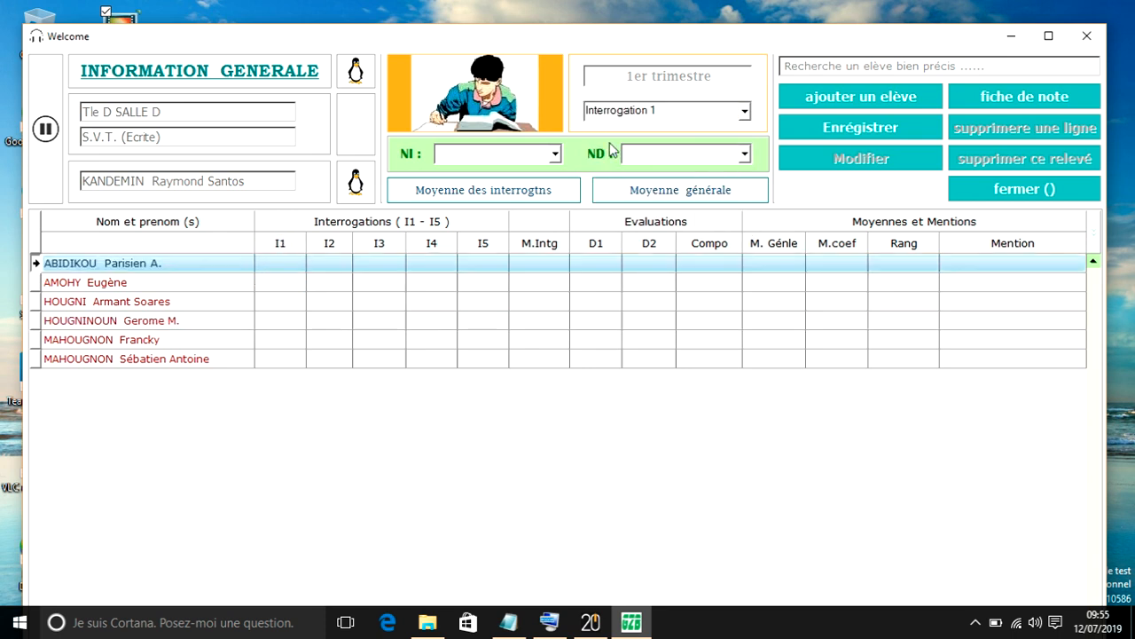
click(276, 262)
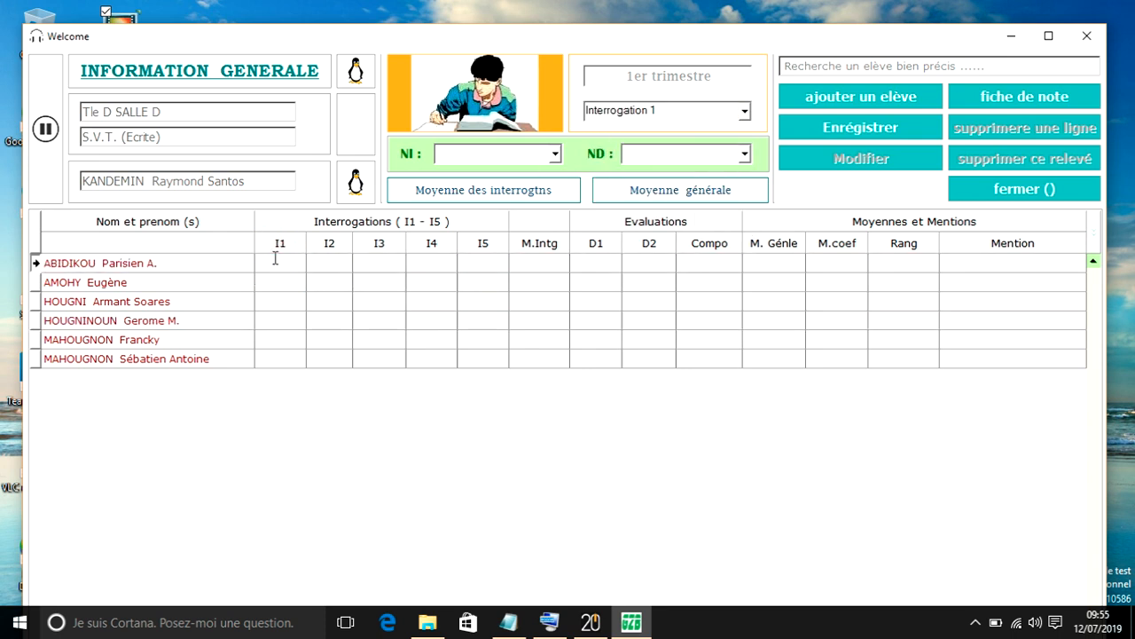
text(12)
key(Return)
text(14)
key(Return)
text(12)
key(Return)
text(14)
key(Return)
text(12)
key(BackSpace)
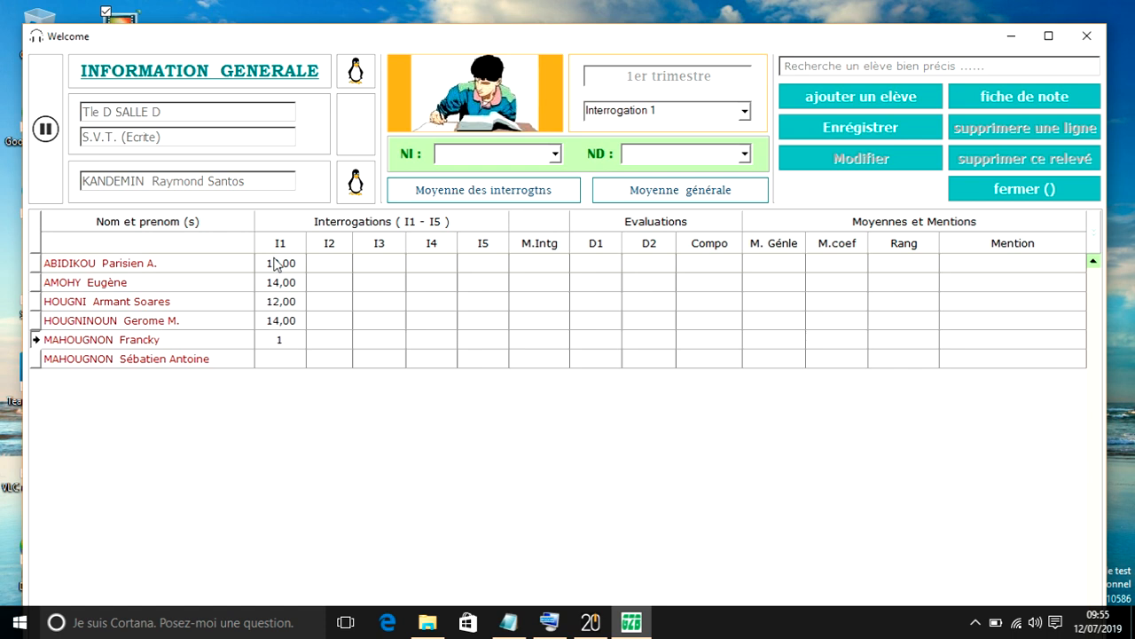
text(7)
key(Return)
text(12)
click(345, 469)
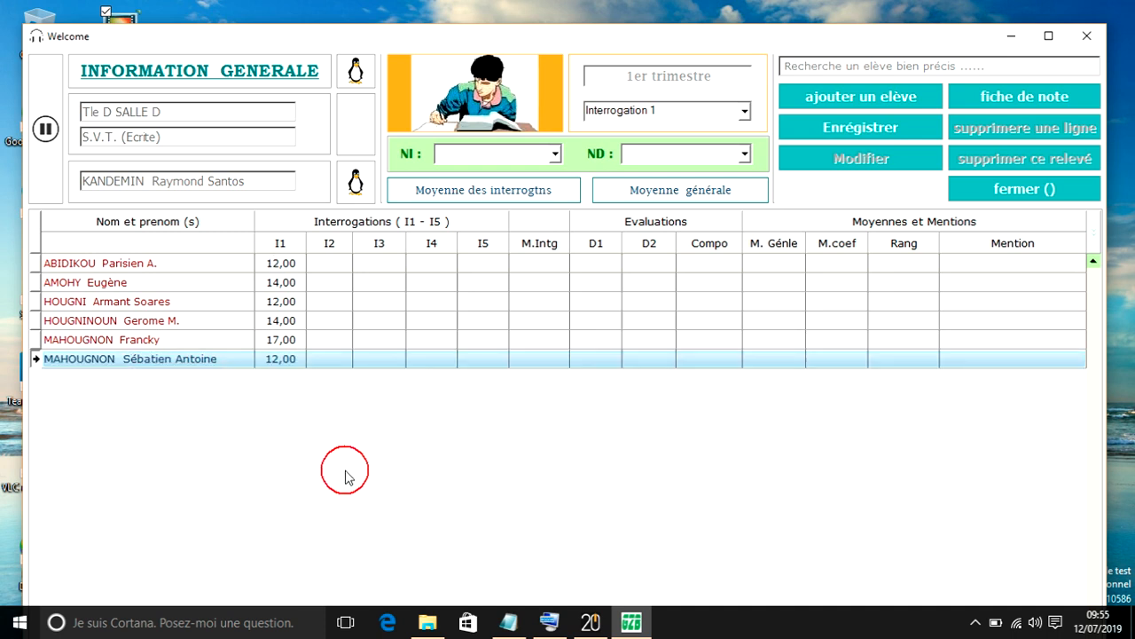
- Select Interrogation 2 and enter the six students' I2 grades in list order: 12, 14, 12, 14, 17 and 09
click(664, 108)
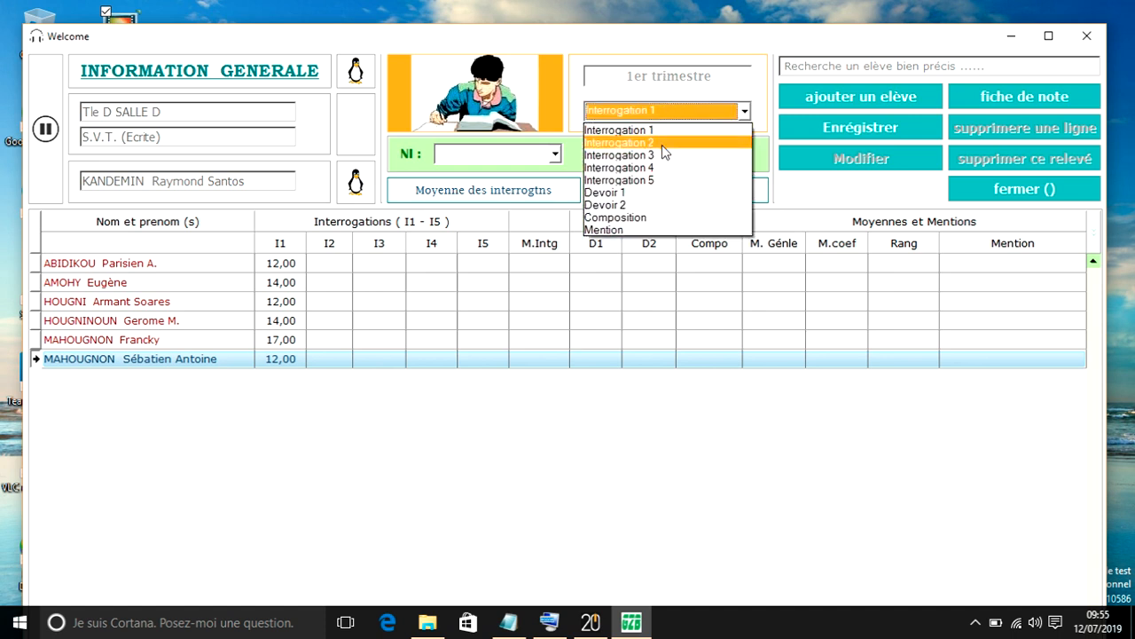
click(661, 146)
click(329, 264)
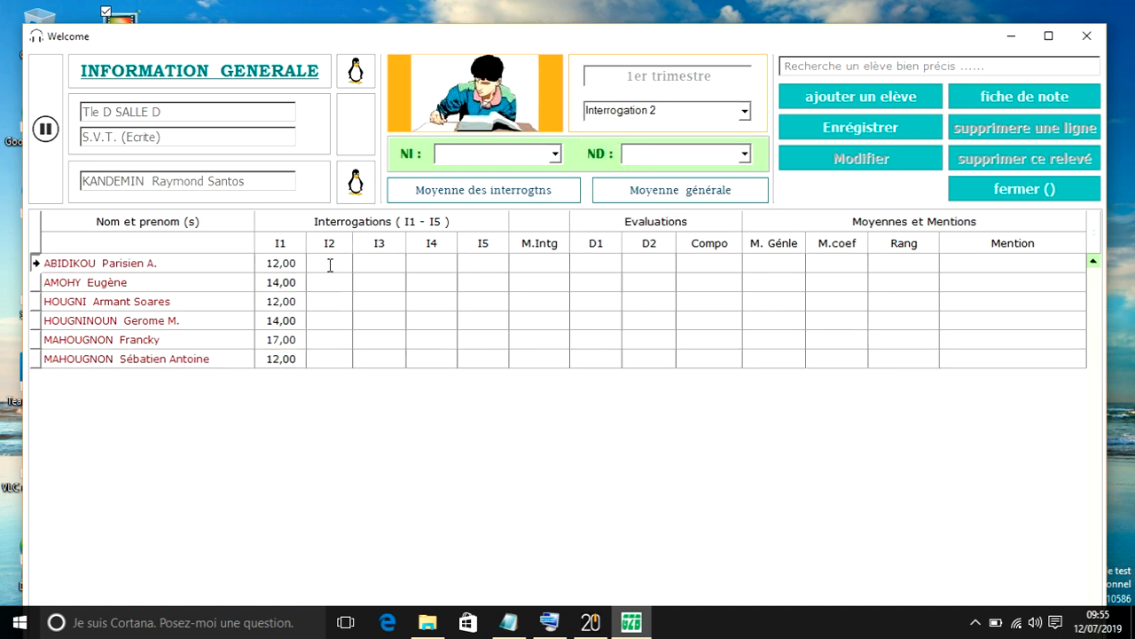
text(12)
key(Return)
text(14)
key(Return)
text(12)
key(Return)
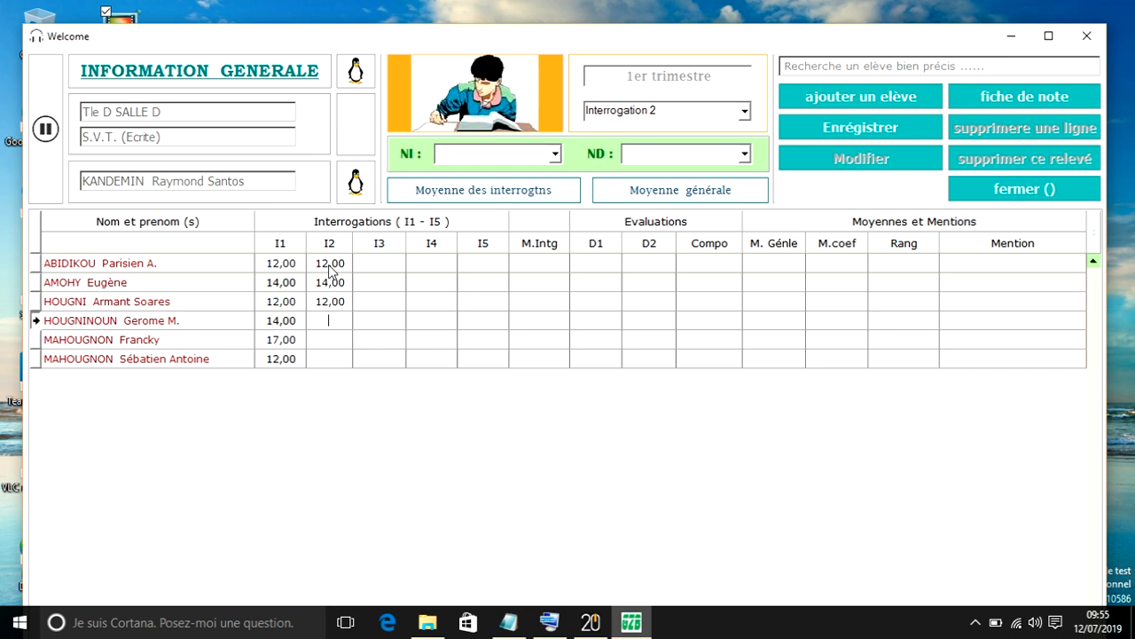
text(14)
key(Return)
text(17)
key(Return)
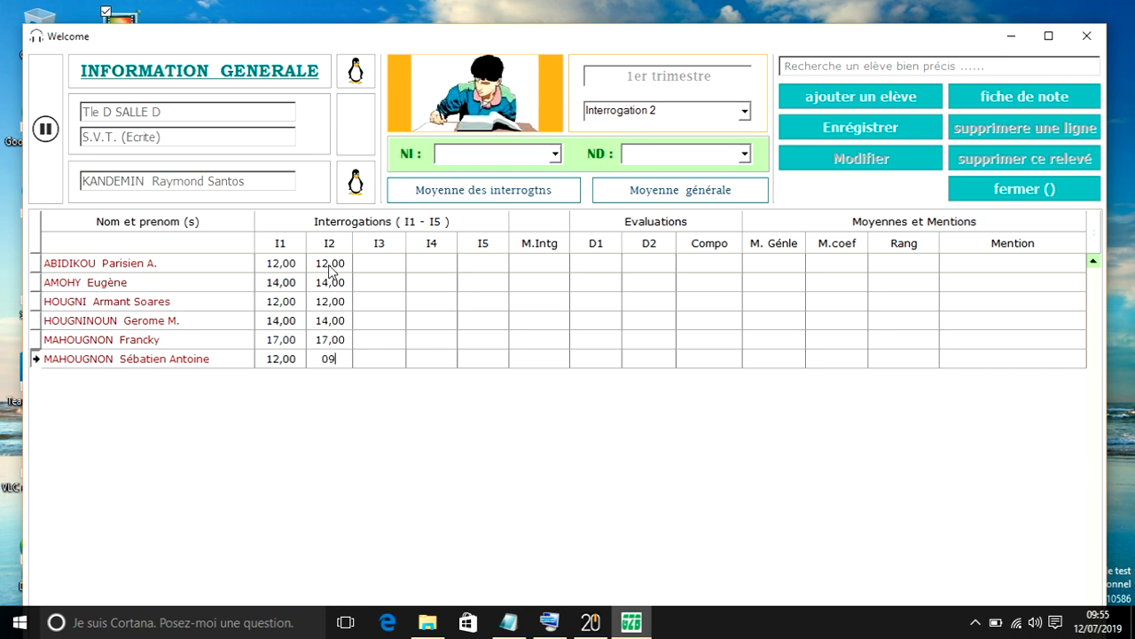
key(Return)
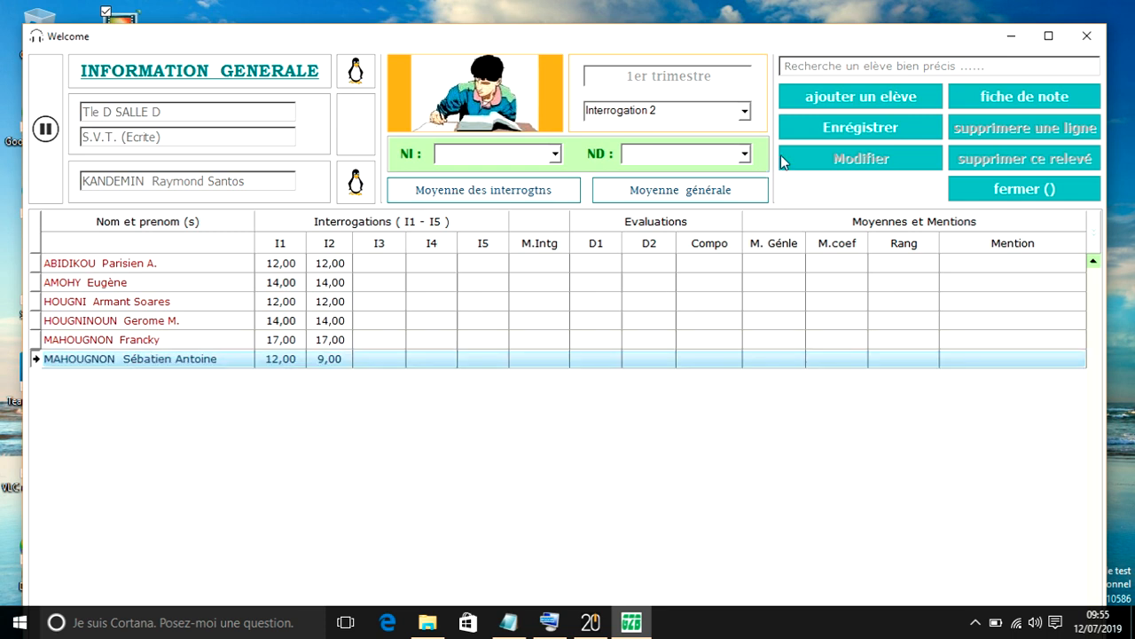
- Save the grade sheet and confirm the recording of the entered grades
click(821, 131)
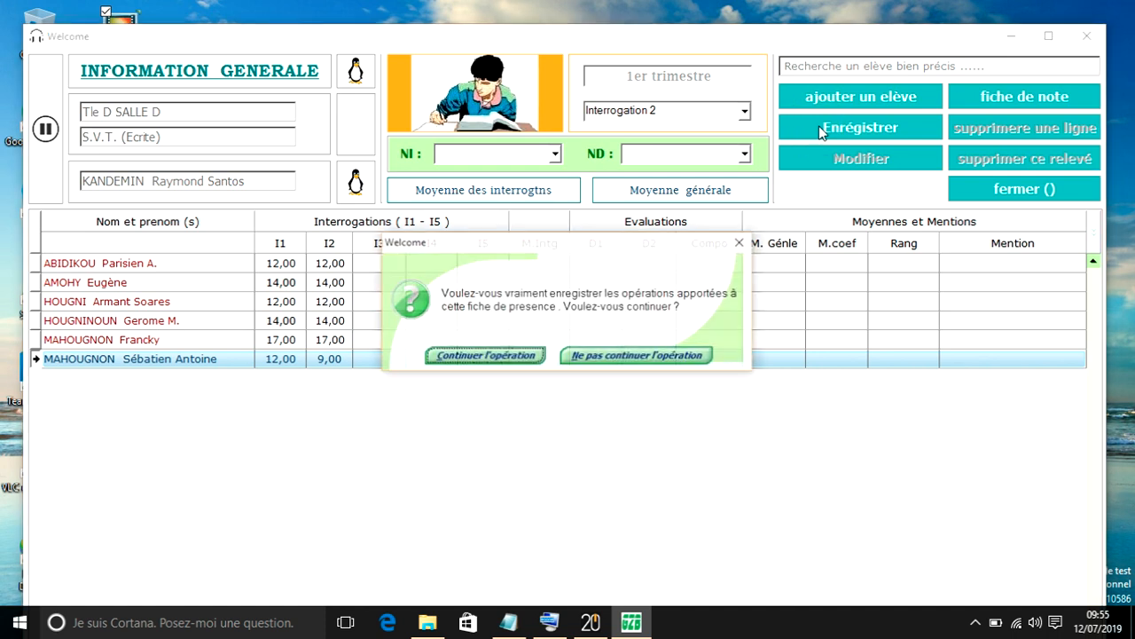
click(507, 357)
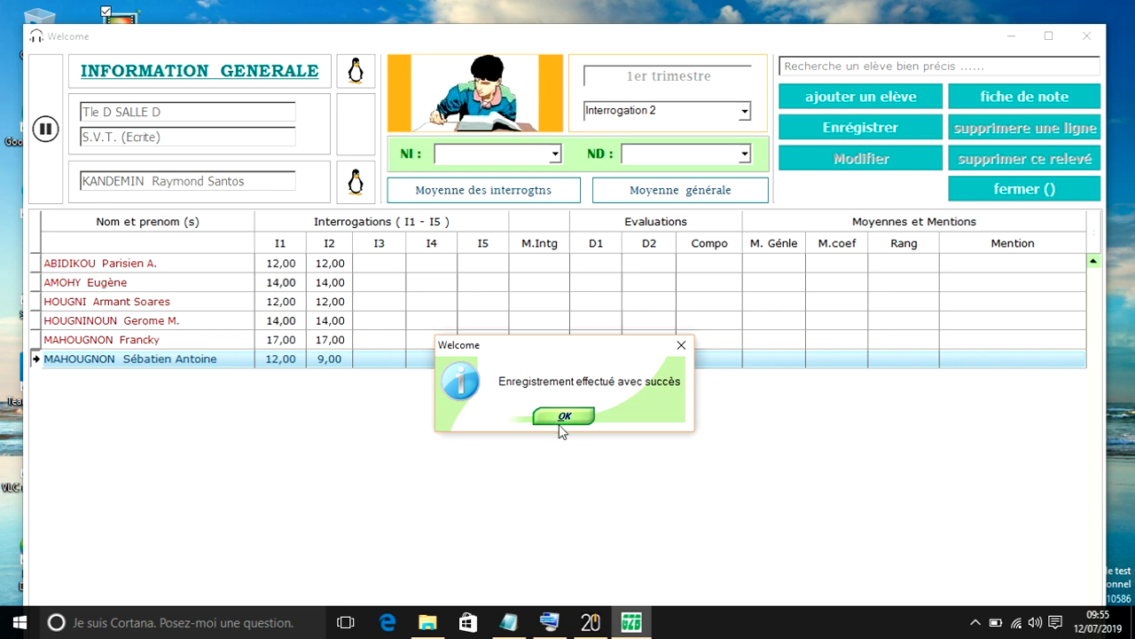
click(564, 422)
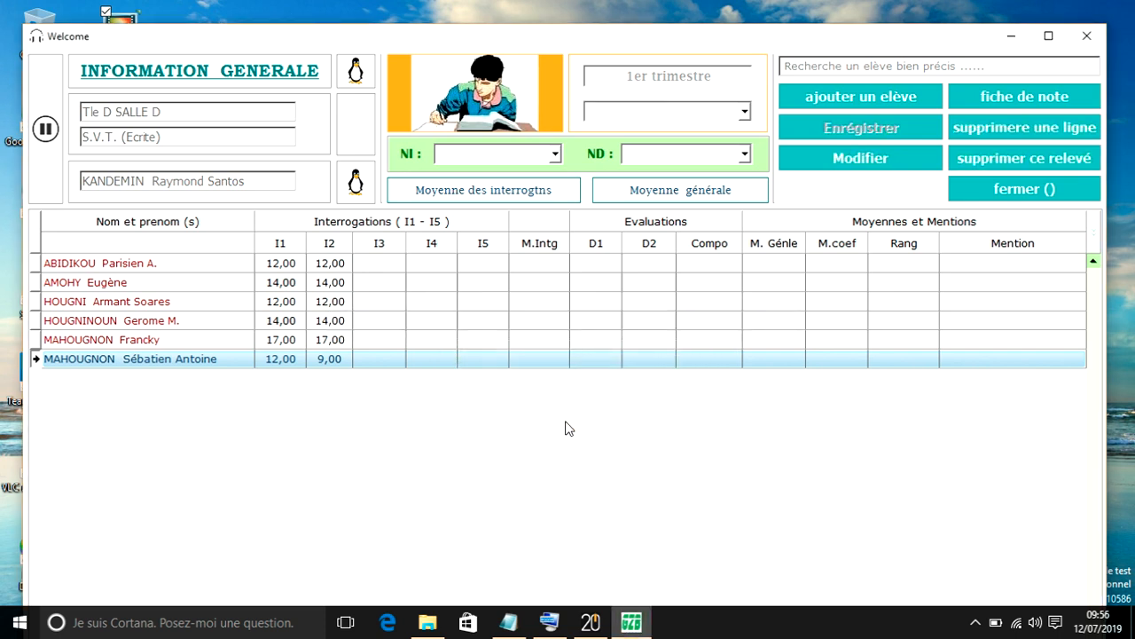
- Close the grade sheet and reopen it with the same parameters through the teacher login
click(1011, 192)
click(513, 351)
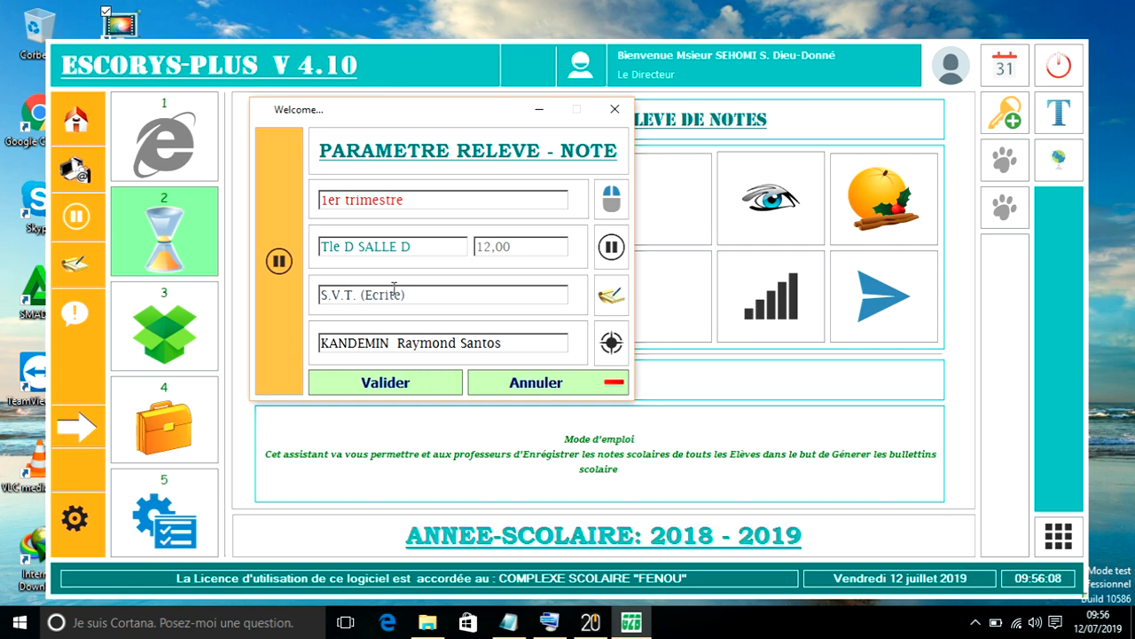
click(382, 390)
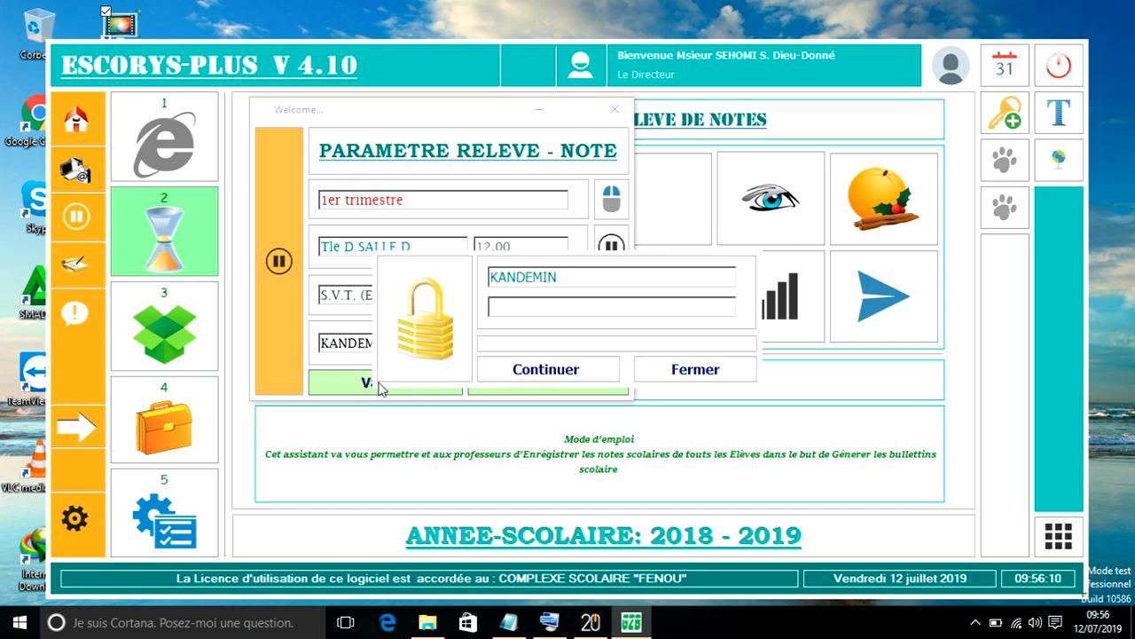
click(526, 373)
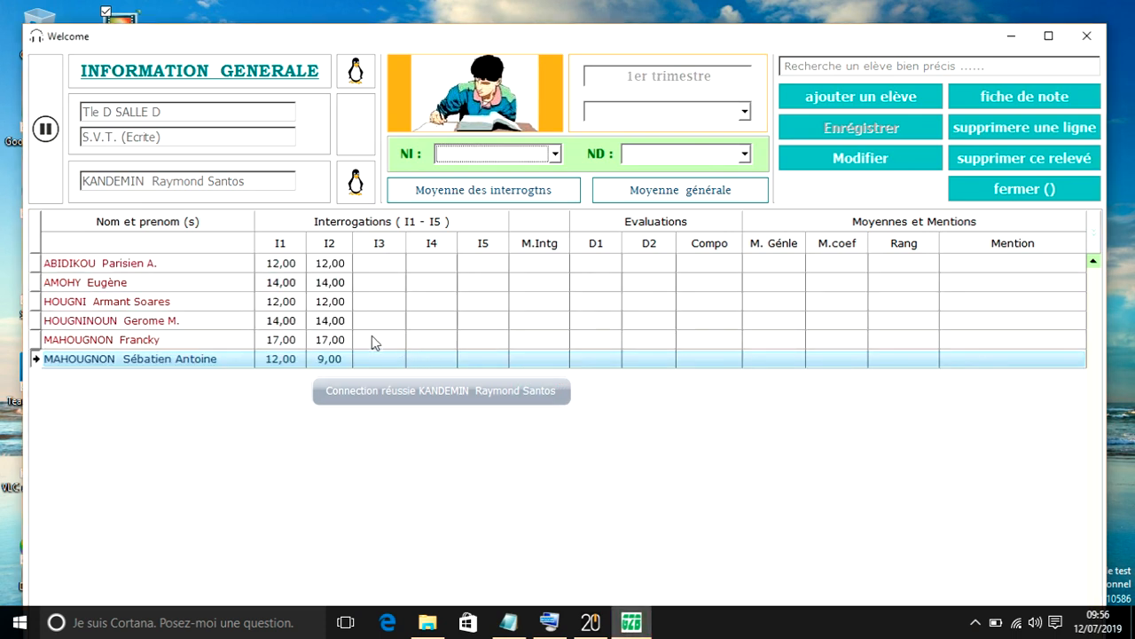
- Try to edit the last student's I2 grade without an evaluation selected and with Interrogation 1 selected
click(331, 343)
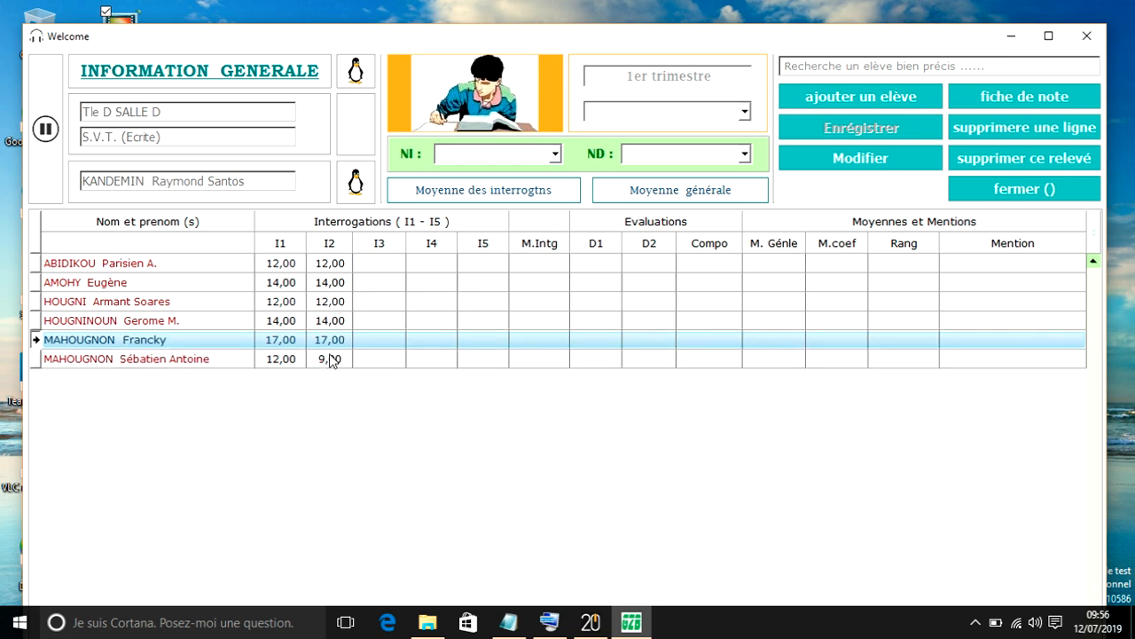
click(329, 359)
click(329, 359)
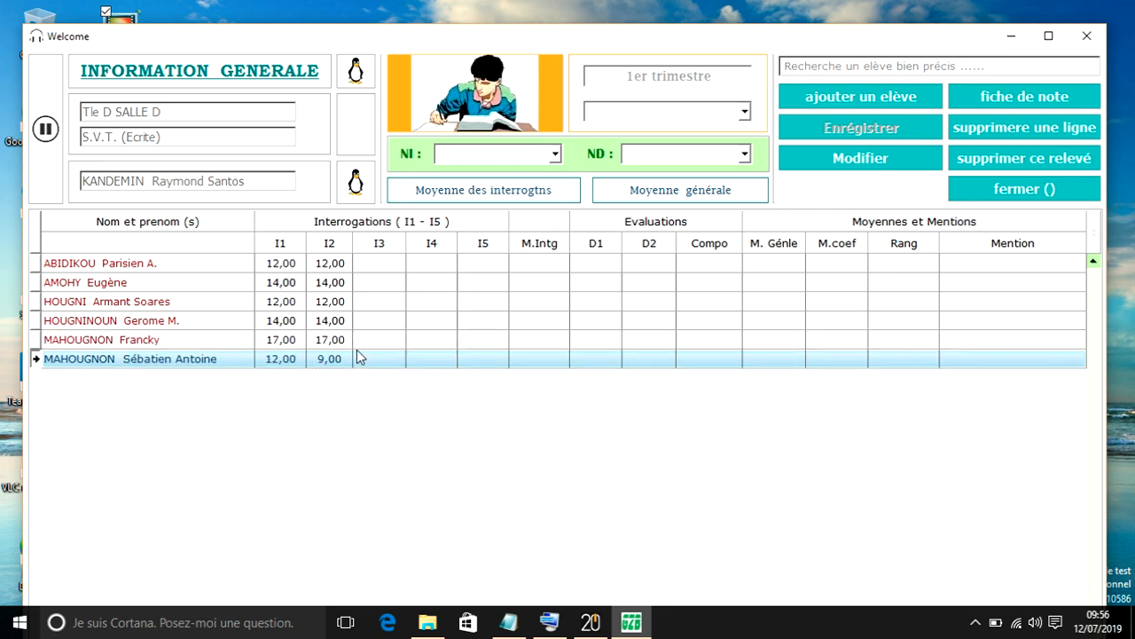
click(690, 115)
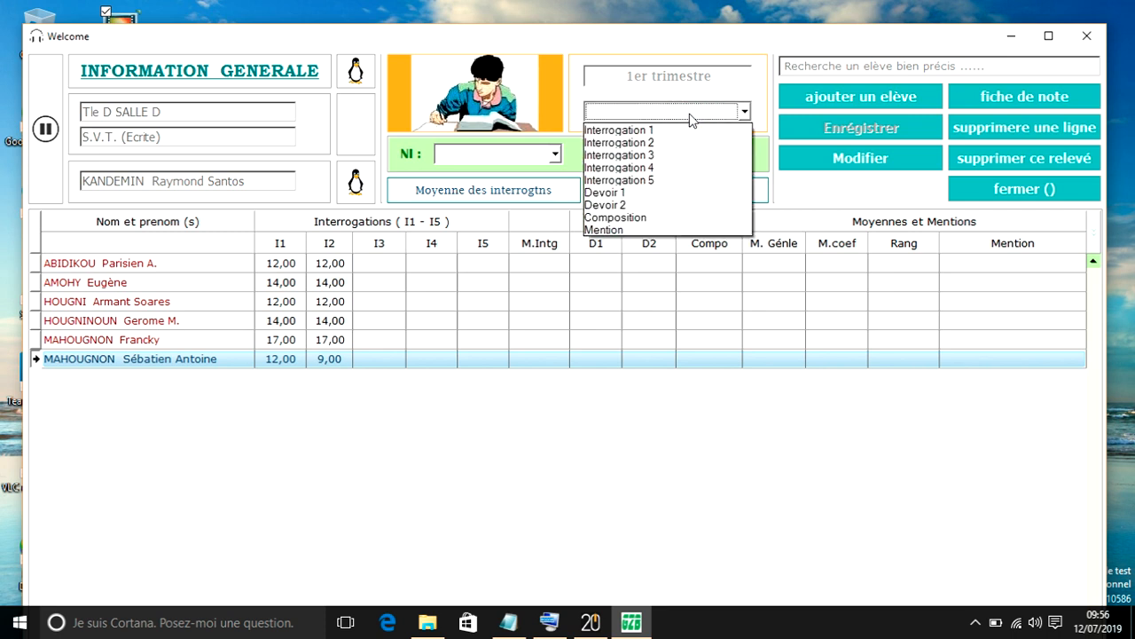
click(693, 131)
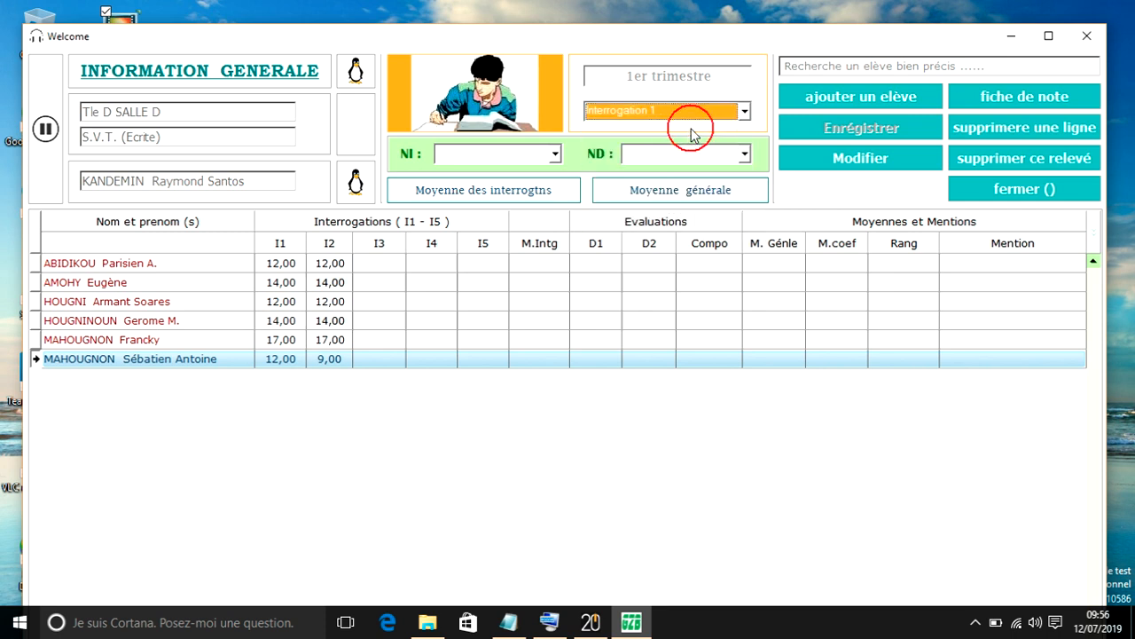
click(330, 360)
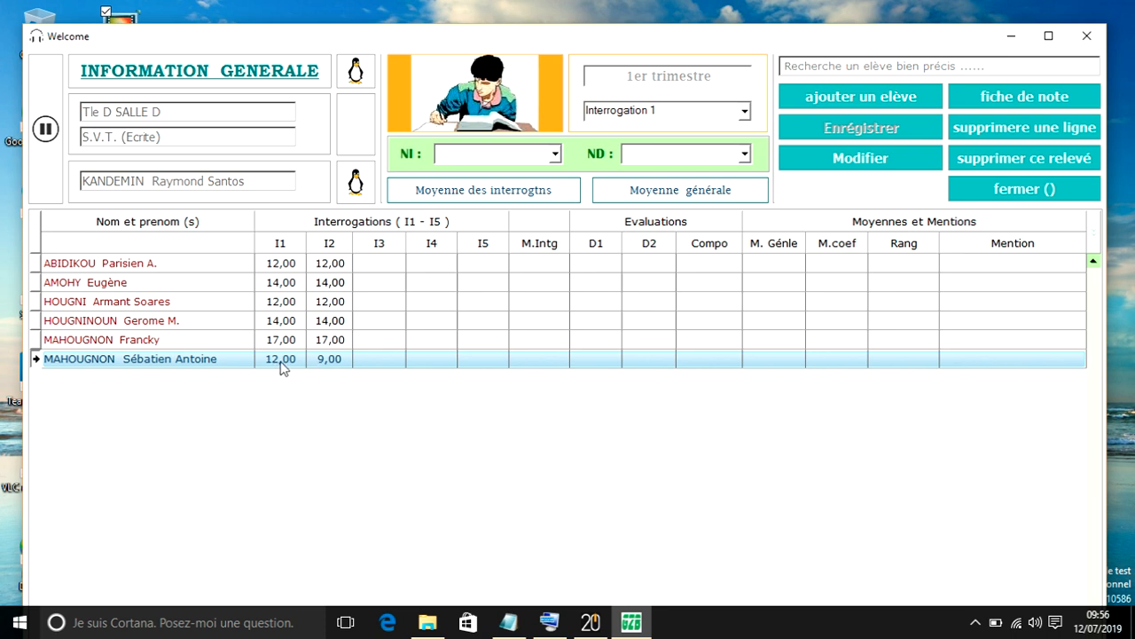
- Select Interrogation 2 and set the last student's I2 grade to 14
click(664, 108)
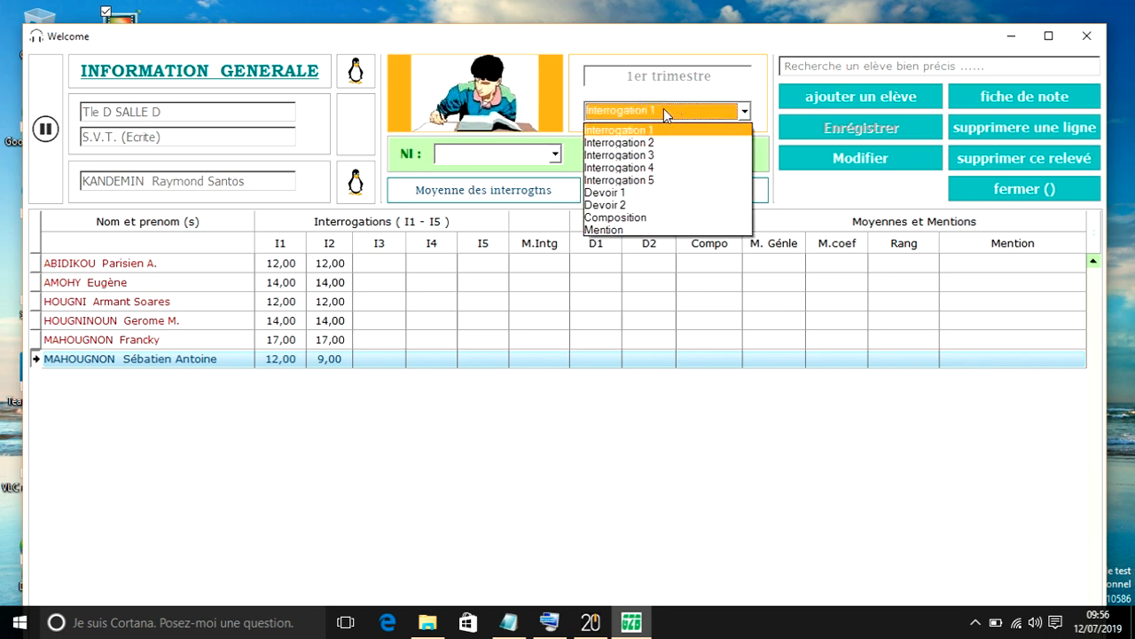
click(659, 142)
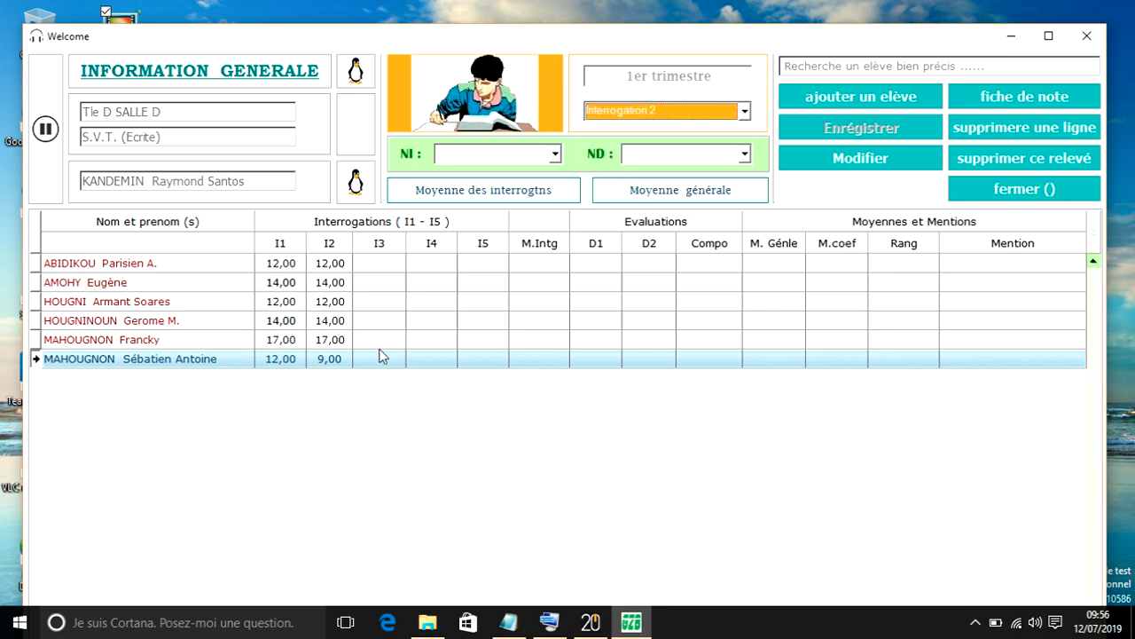
click(337, 364)
text(14)
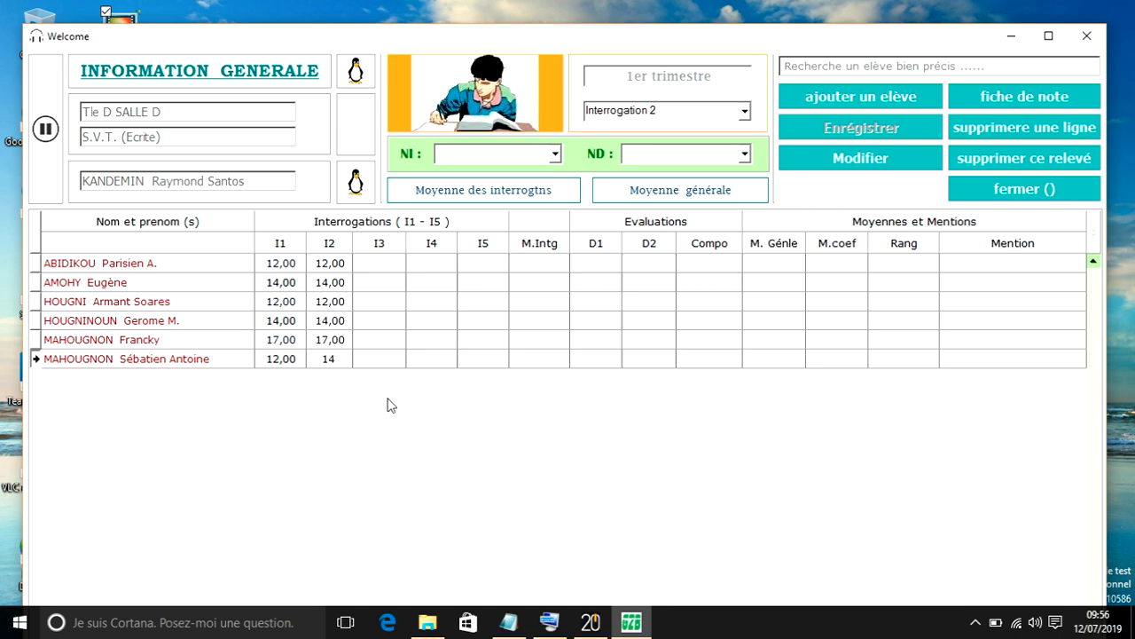
key(Return)
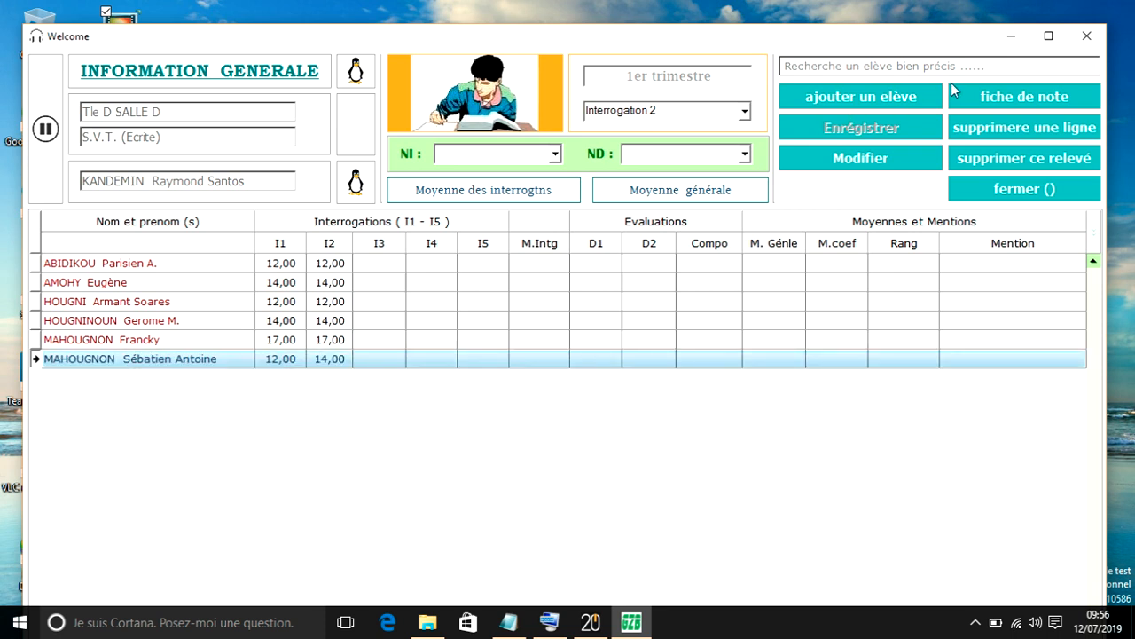
- Save the modification to the grade sheet and confirm it
click(814, 129)
click(847, 160)
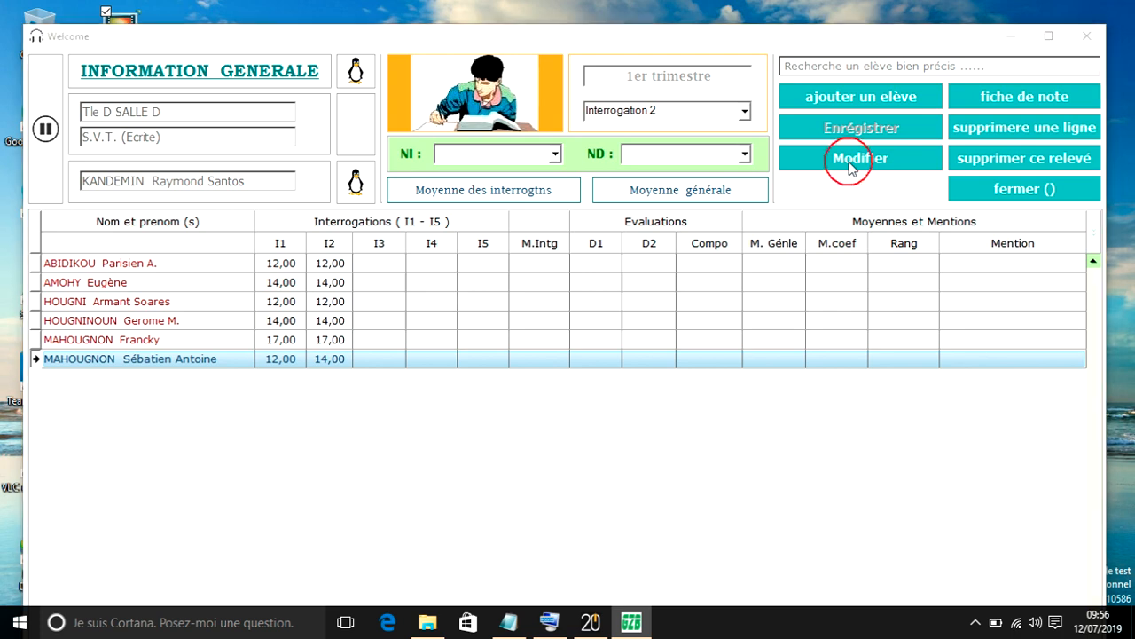
click(494, 352)
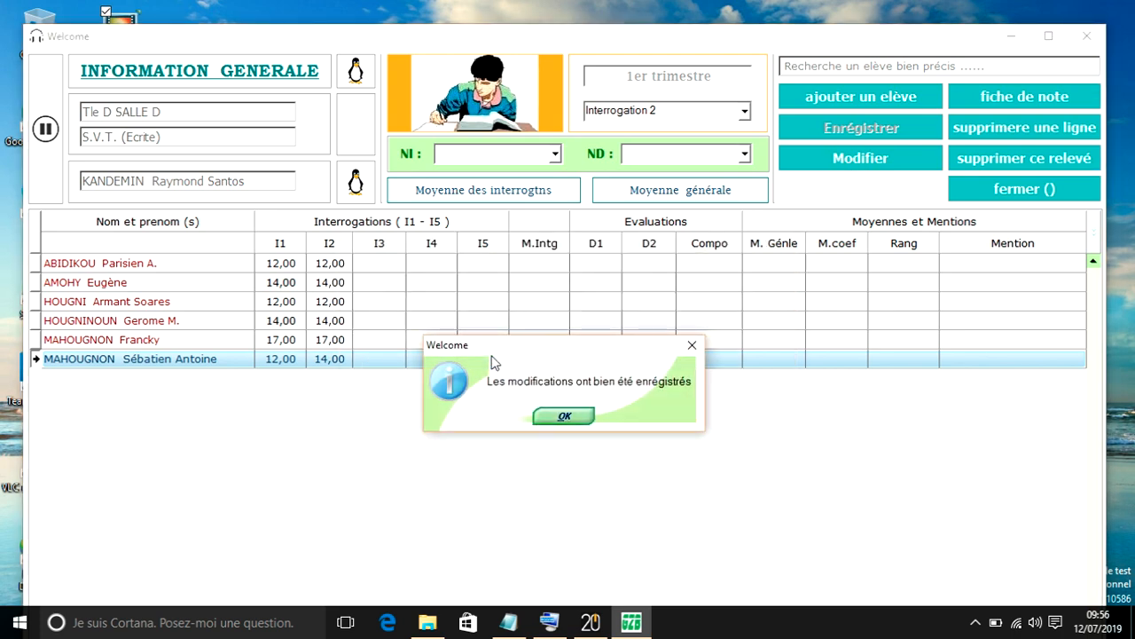
click(564, 419)
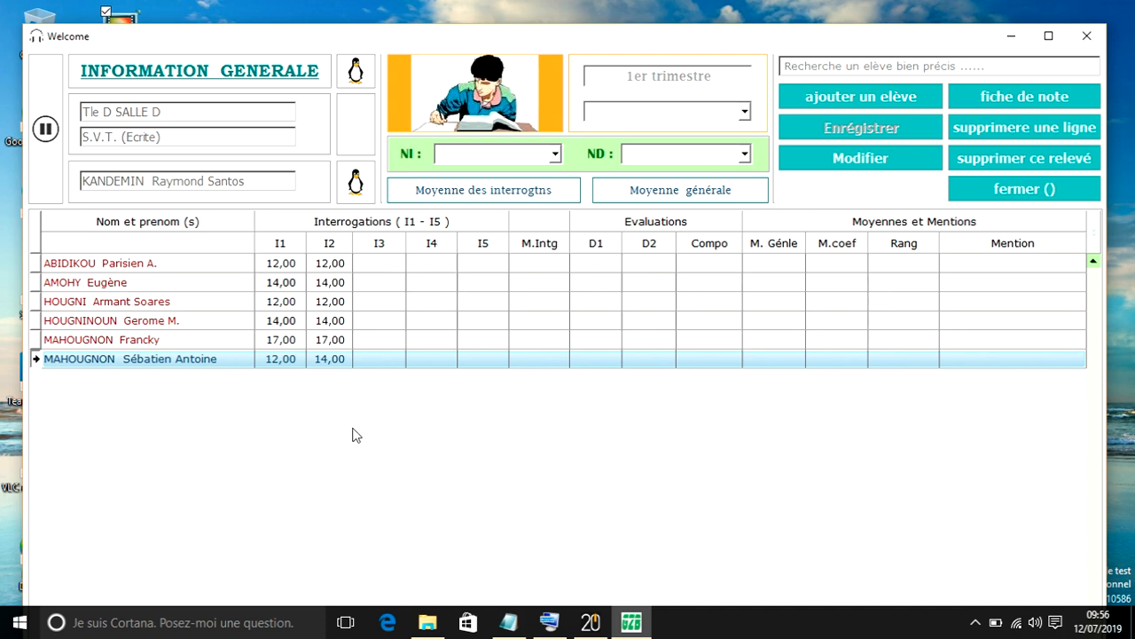
- Close the grade sheet and reopen it with the same first-term S.V.T. (Ecrite) parameters for Tle D SALLE D
click(969, 190)
click(497, 347)
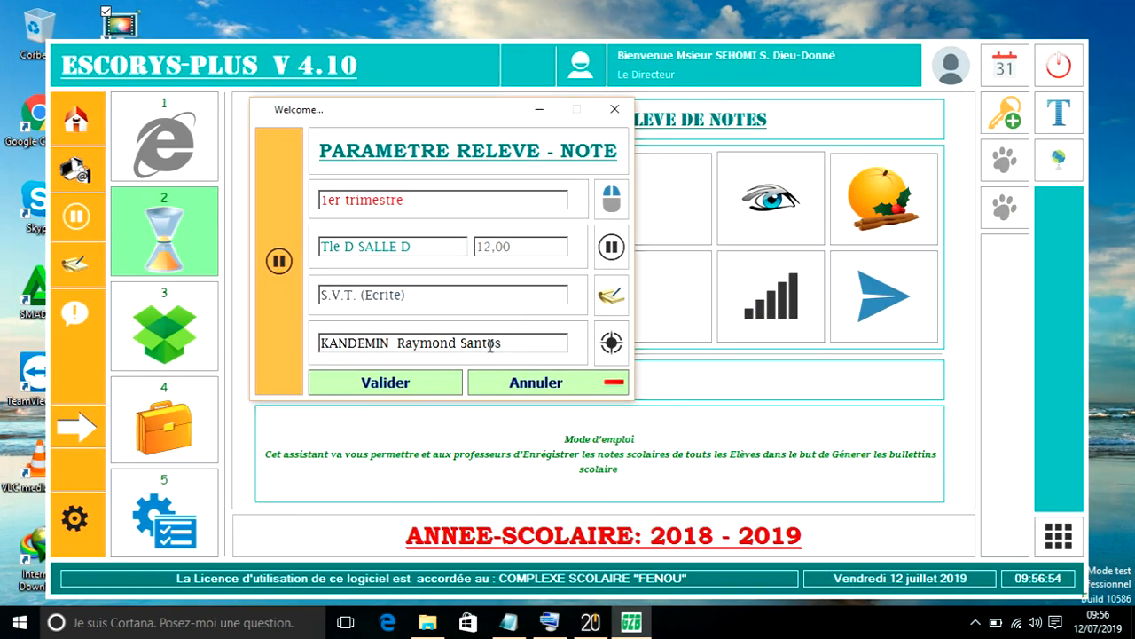
click(393, 383)
click(516, 371)
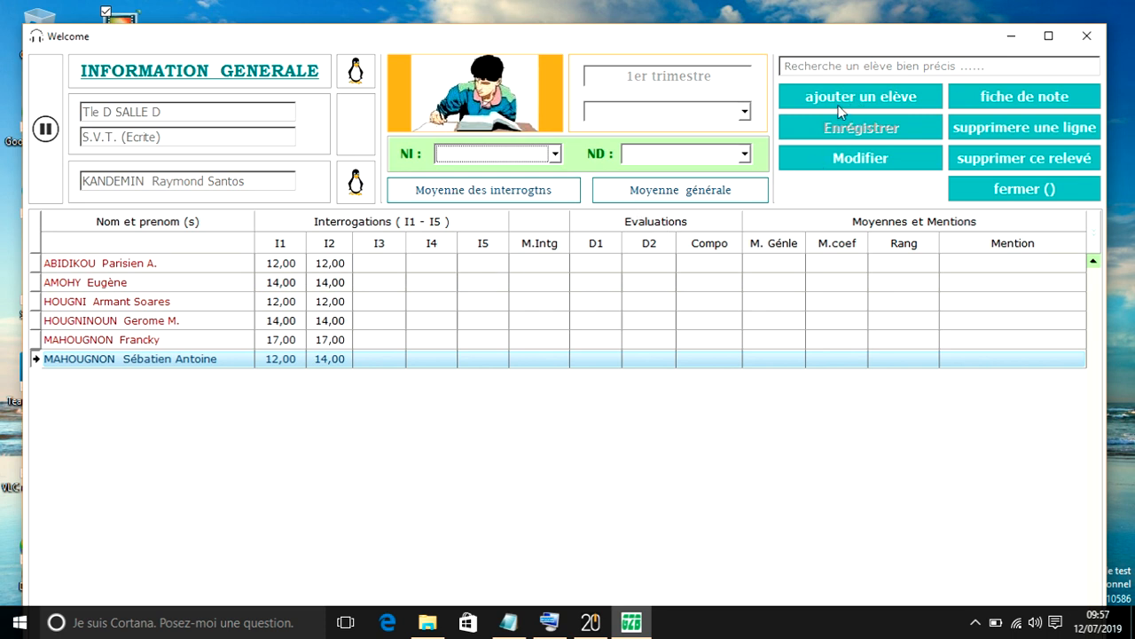
- Select Devoir 1 as the evaluation for grade entry
click(719, 110)
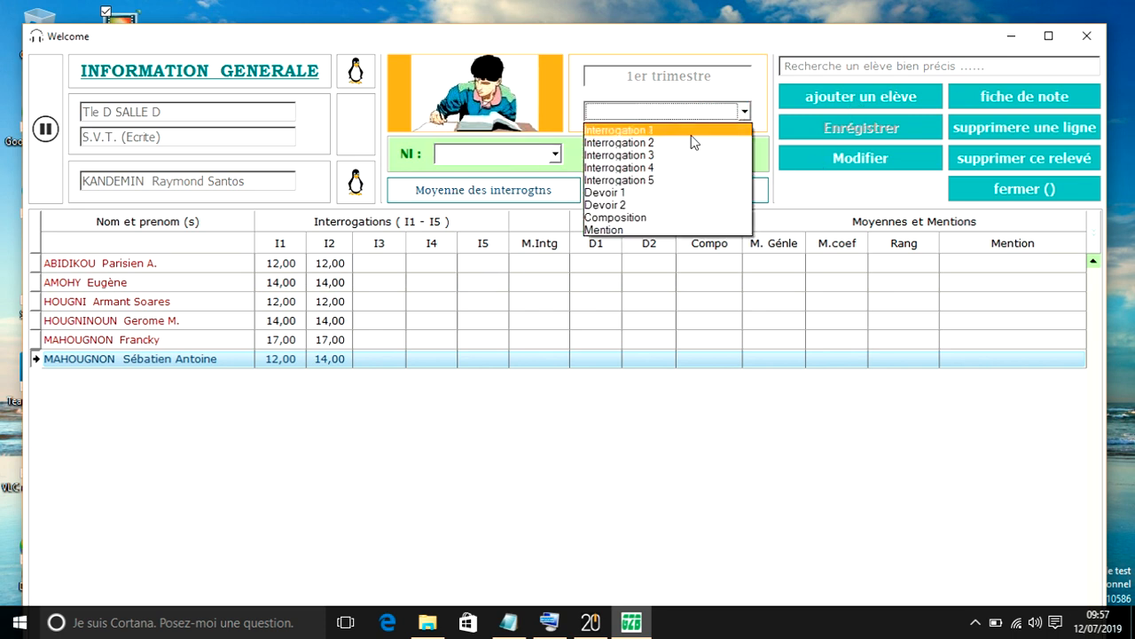
click(686, 193)
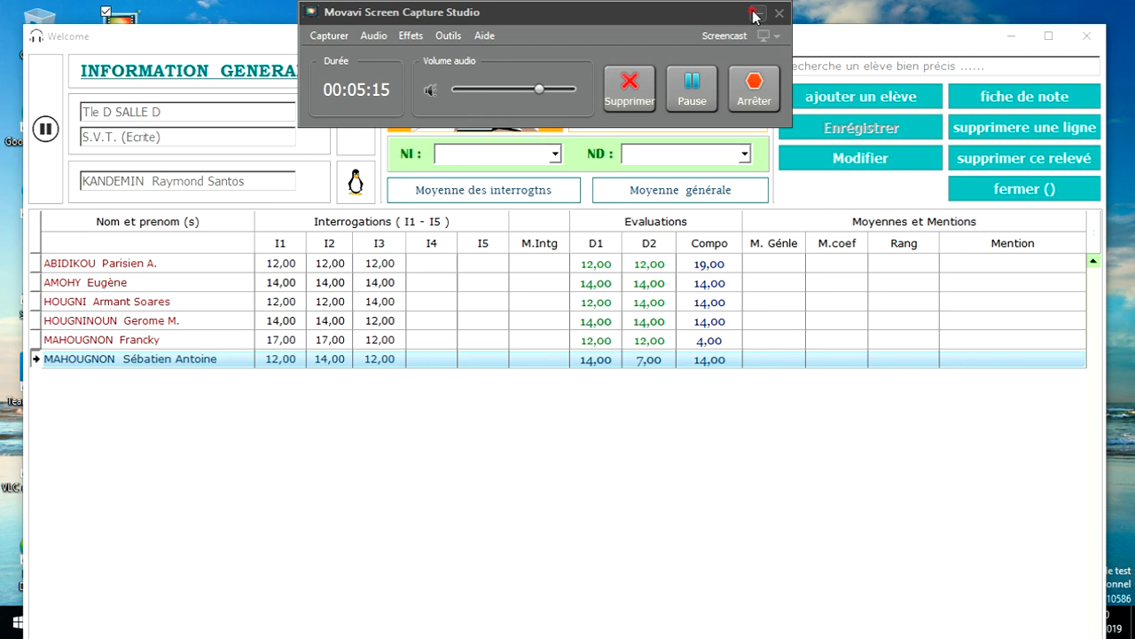
click(756, 14)
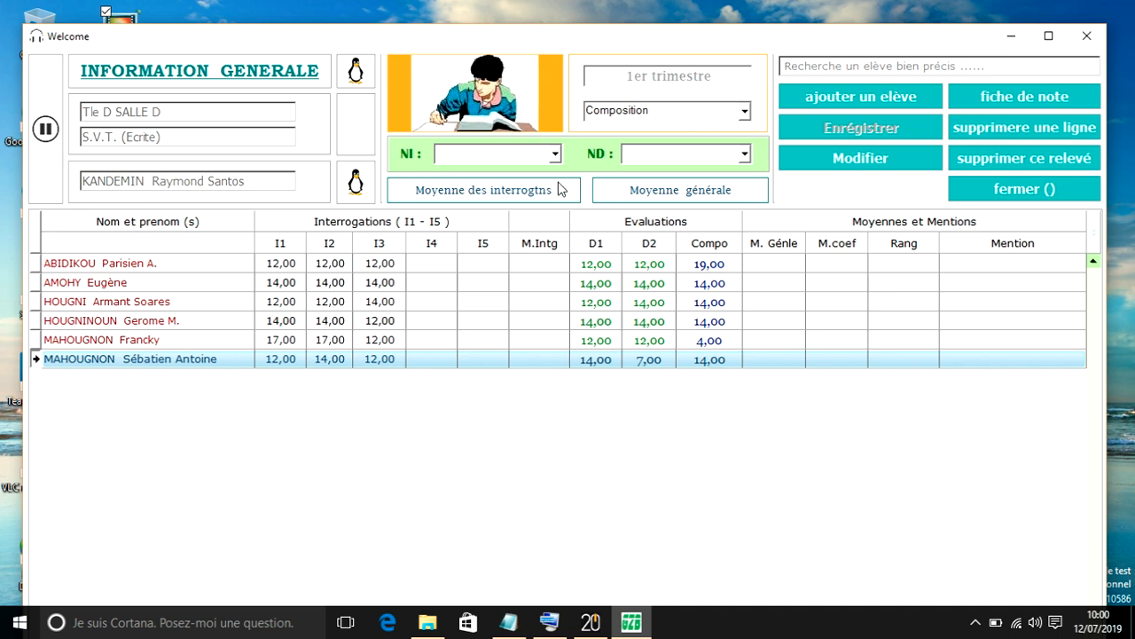
- Set the number of interrogations (NI) to 2 and the number of devoirs (ND) to 1 for the average calculations
click(478, 156)
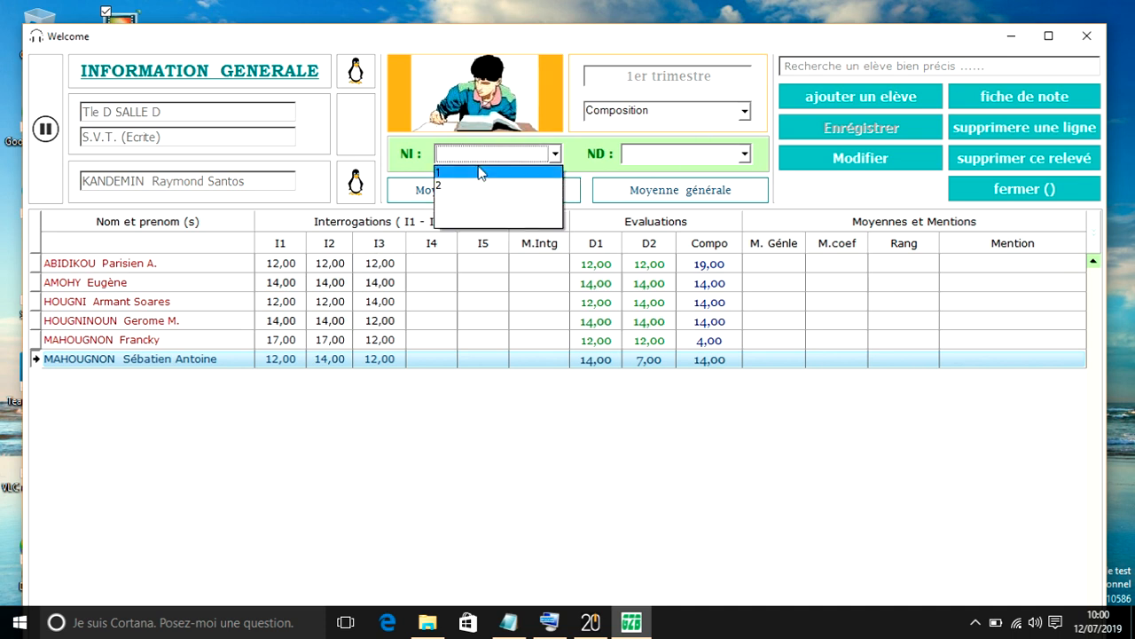
click(478, 174)
click(653, 155)
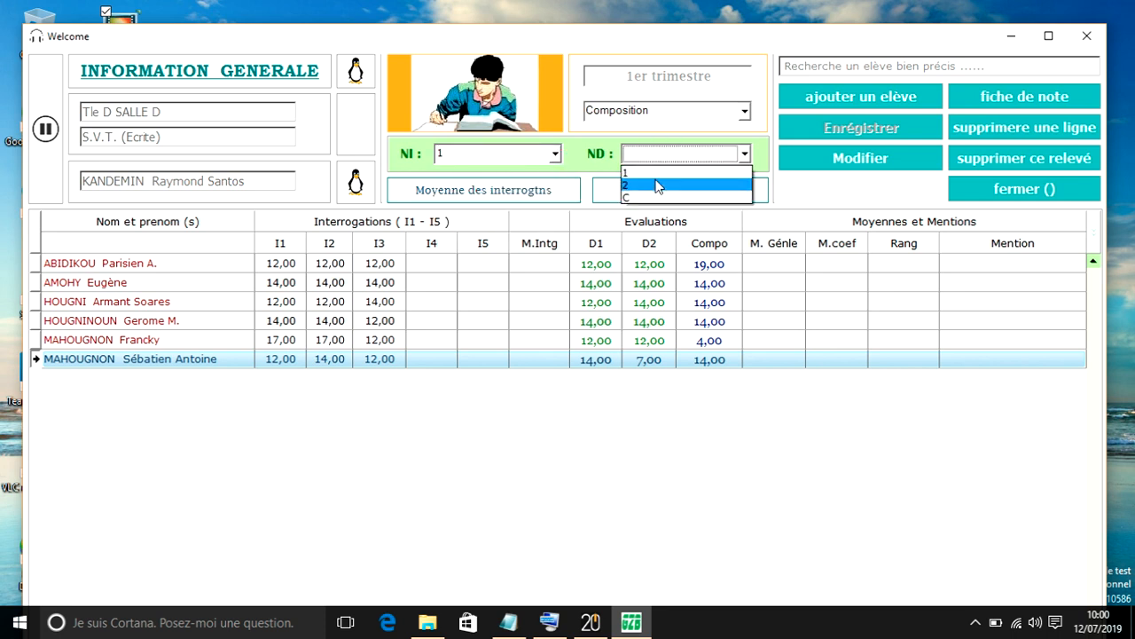
click(650, 173)
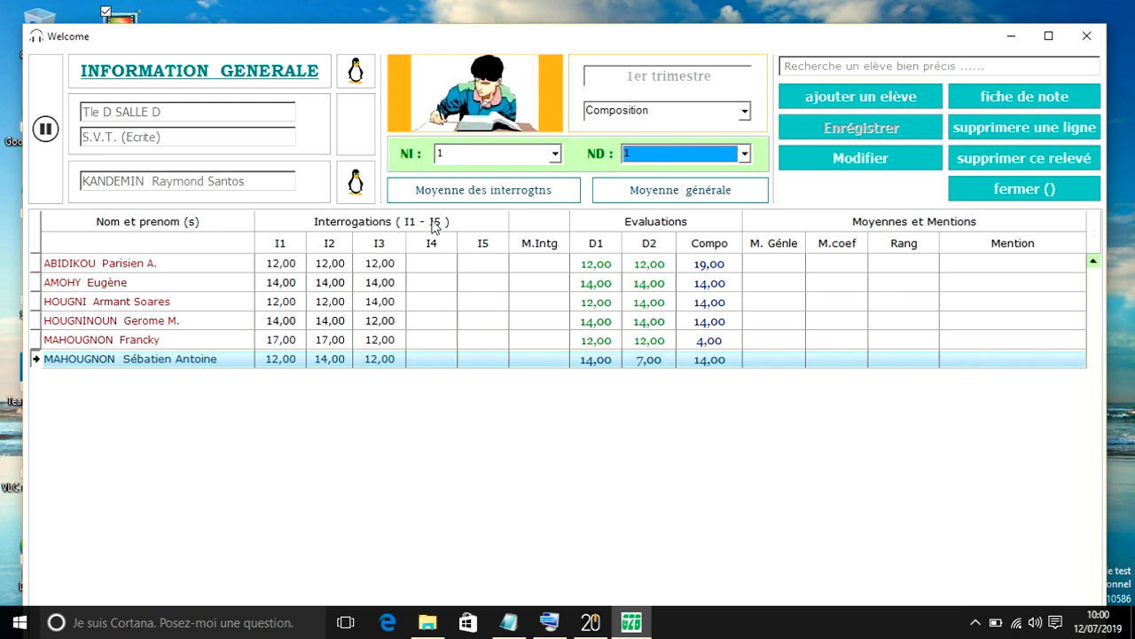
click(479, 154)
click(482, 191)
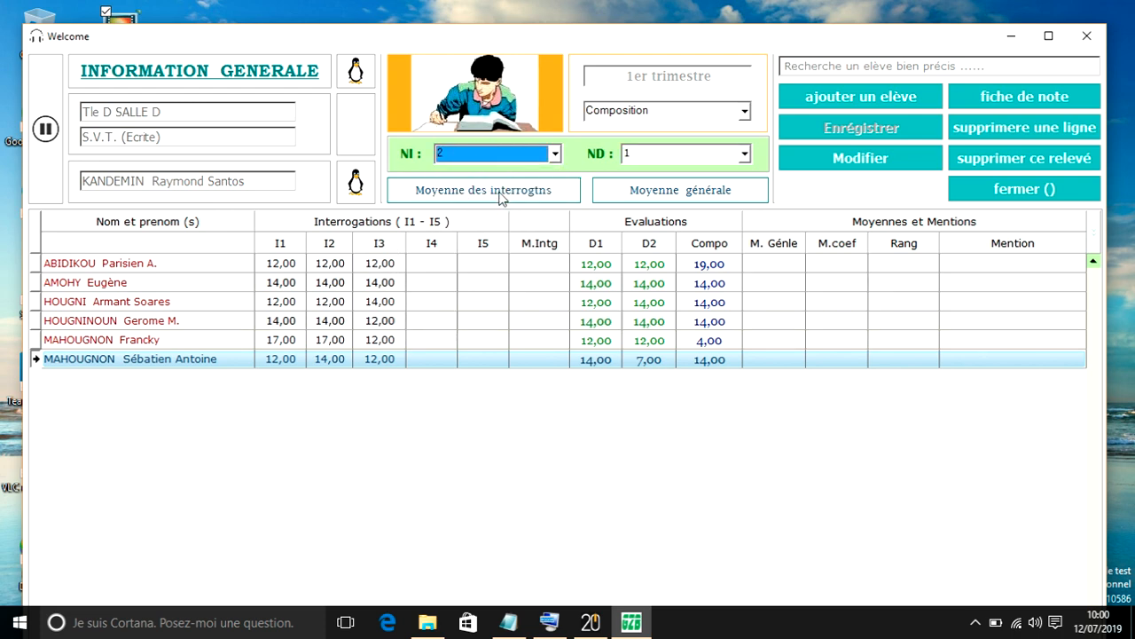
- Calculate the interrogation average of every student and confirm the calculation
click(541, 201)
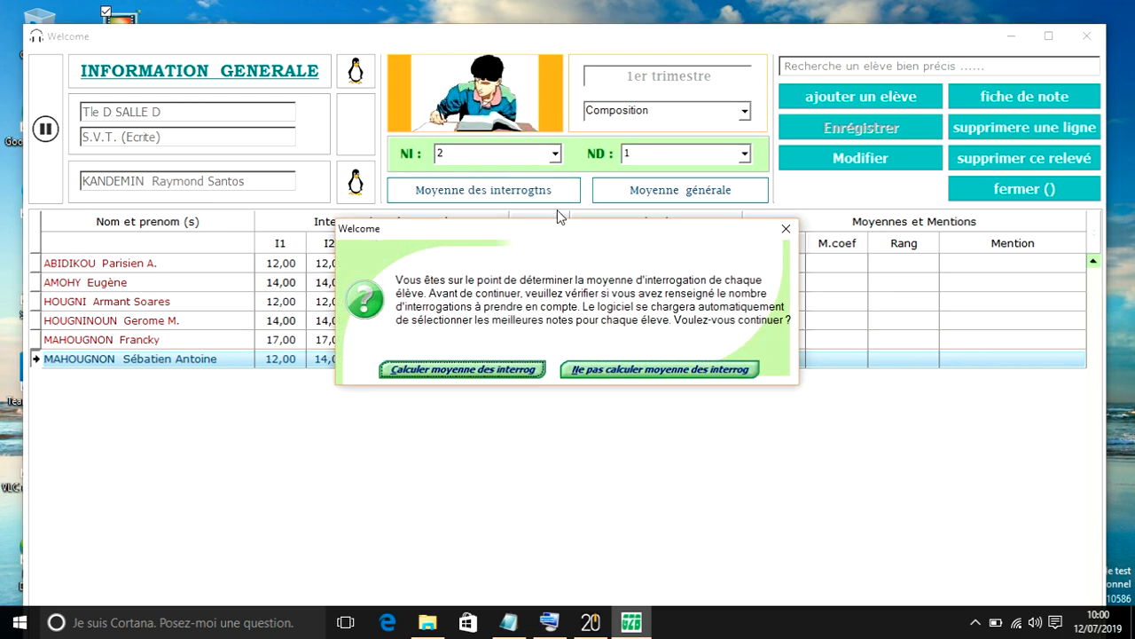
click(464, 370)
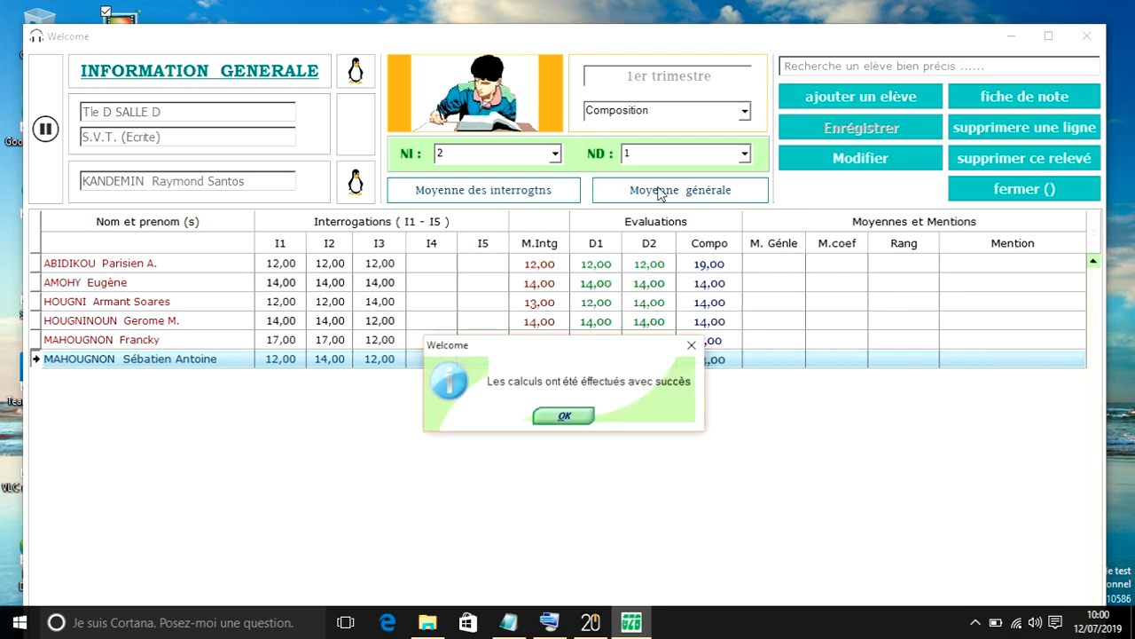
click(564, 416)
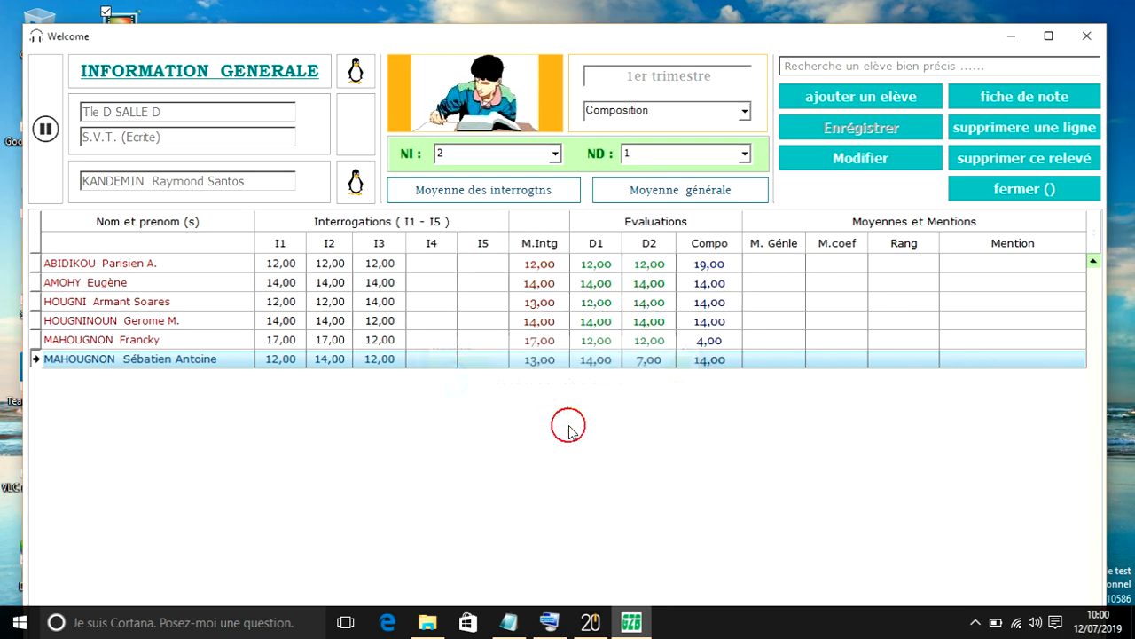
- Calculate the general average of every student and confirm the calculation
click(652, 189)
click(531, 361)
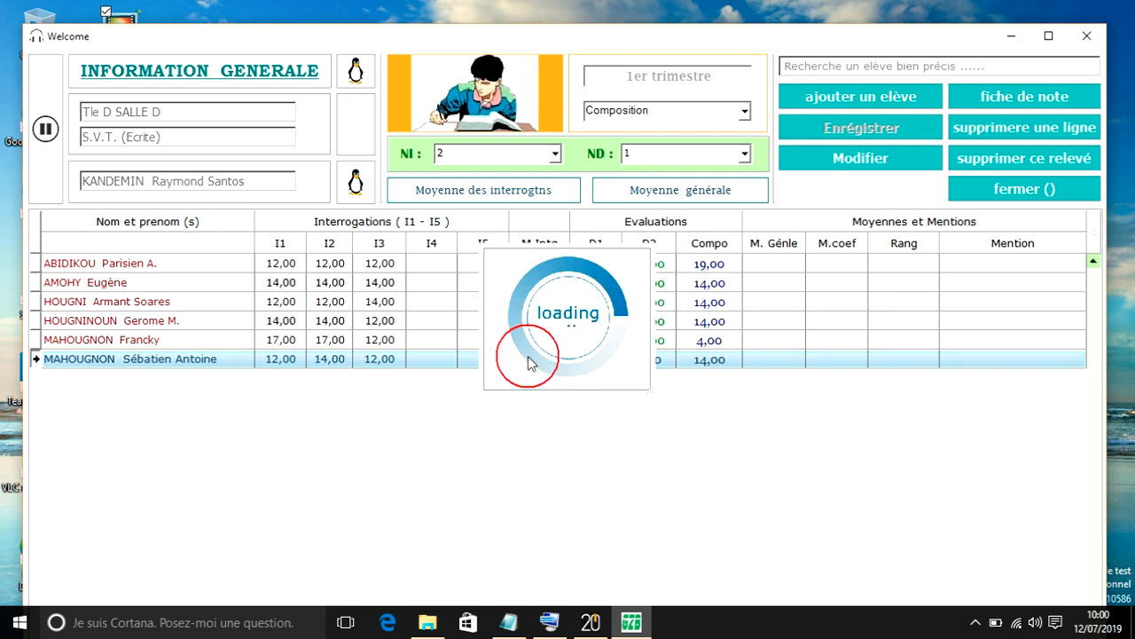